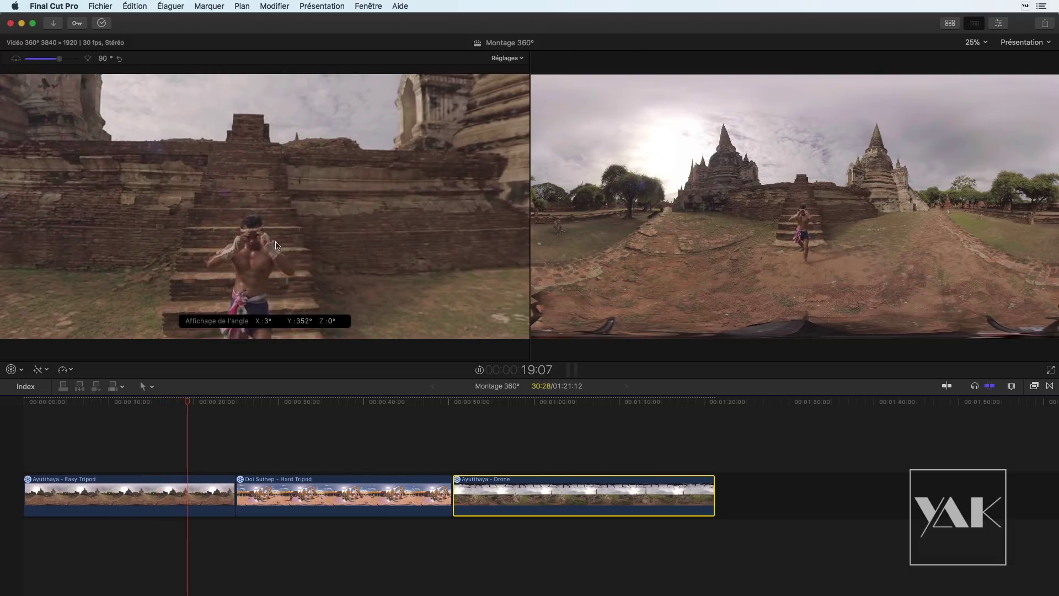
Examine the ground and surroundings of the three clips in the 360° viewer, then play the first clip from 4:29
{"action": "left_click_drag", "start_coordinate": [255, 241], "coordinate": [255, 188]}
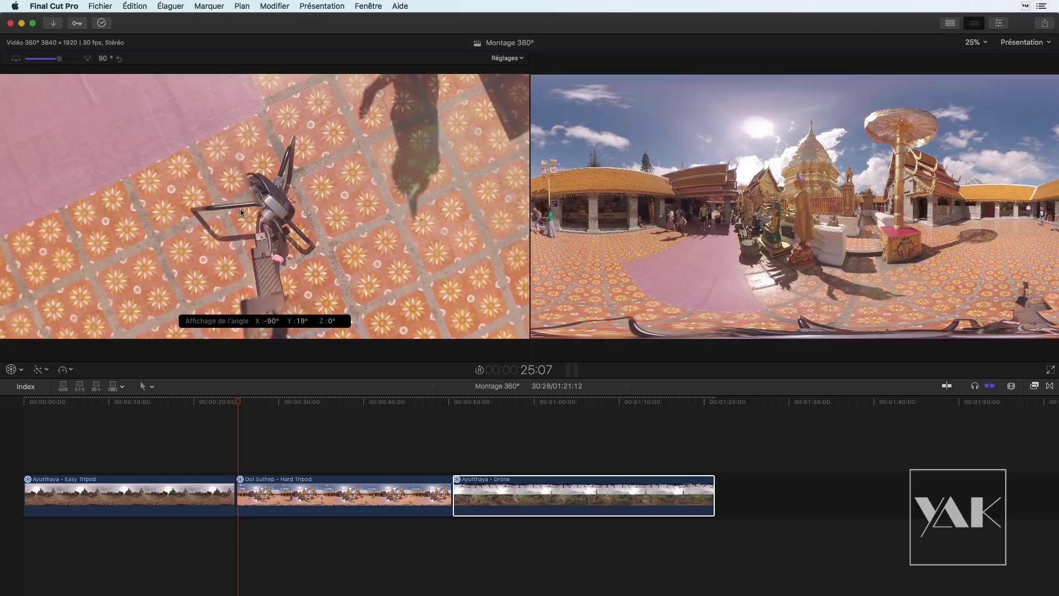
{"action": "left_click_drag", "start_coordinate": [279, 183], "coordinate": [254, 188]}
{"action": "left_click", "coordinate": [466, 407]}
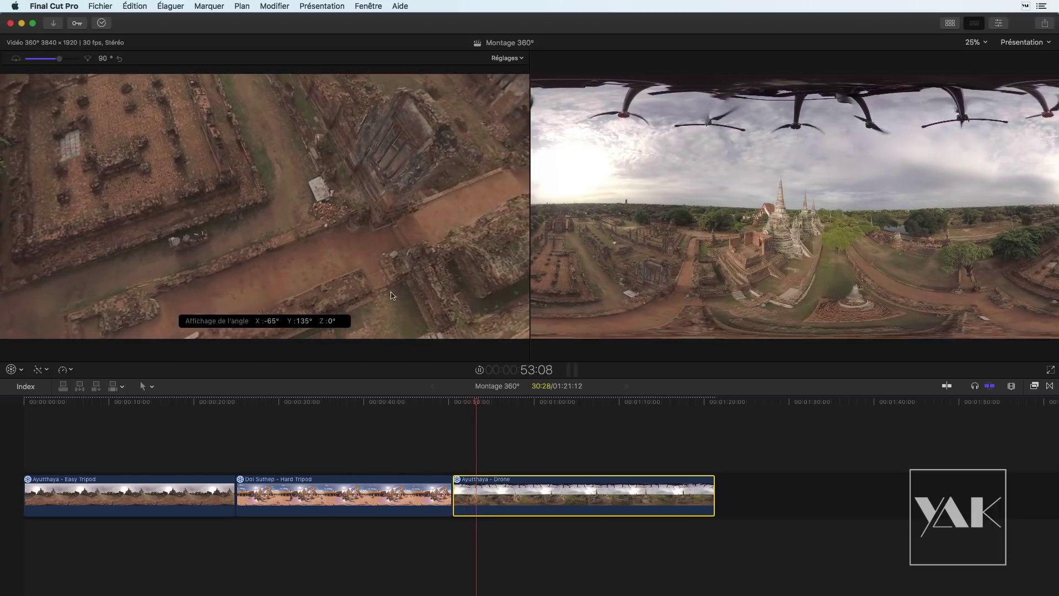
{"action": "left_click_drag", "start_coordinate": [296, 231], "coordinate": [264, 232]}
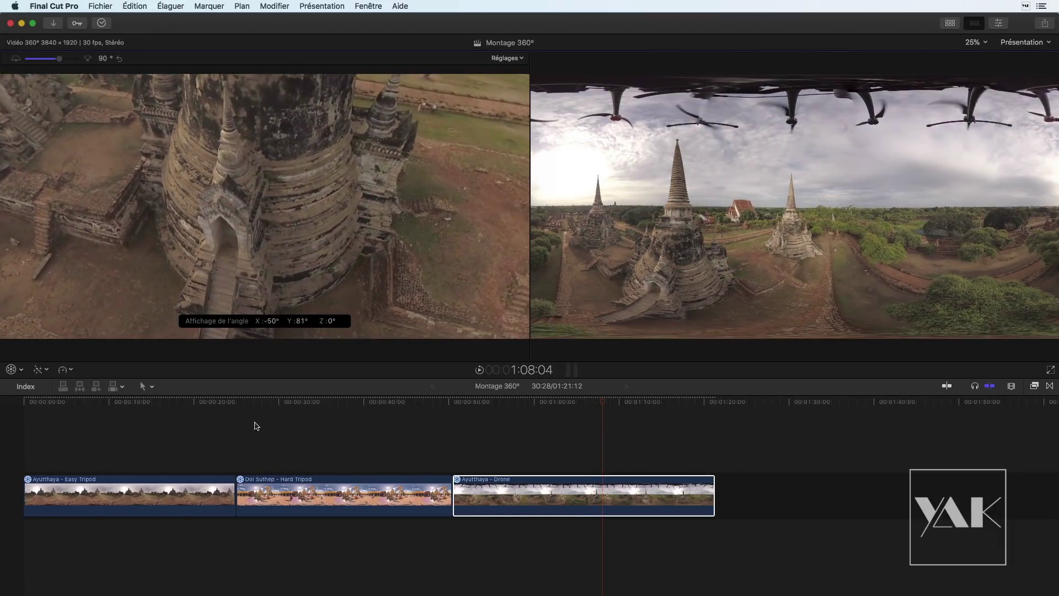
{"action": "mouse_move", "coordinate": [155, 405]}
{"action": "left_mouse_down"}
{"action": "mouse_move", "coordinate": [118, 407]}
{"action": "mouse_move", "coordinate": [134, 406]}
{"action": "left_mouse_up"}
{"action": "left_click_drag", "start_coordinate": [269, 199], "coordinate": [222, 191]}
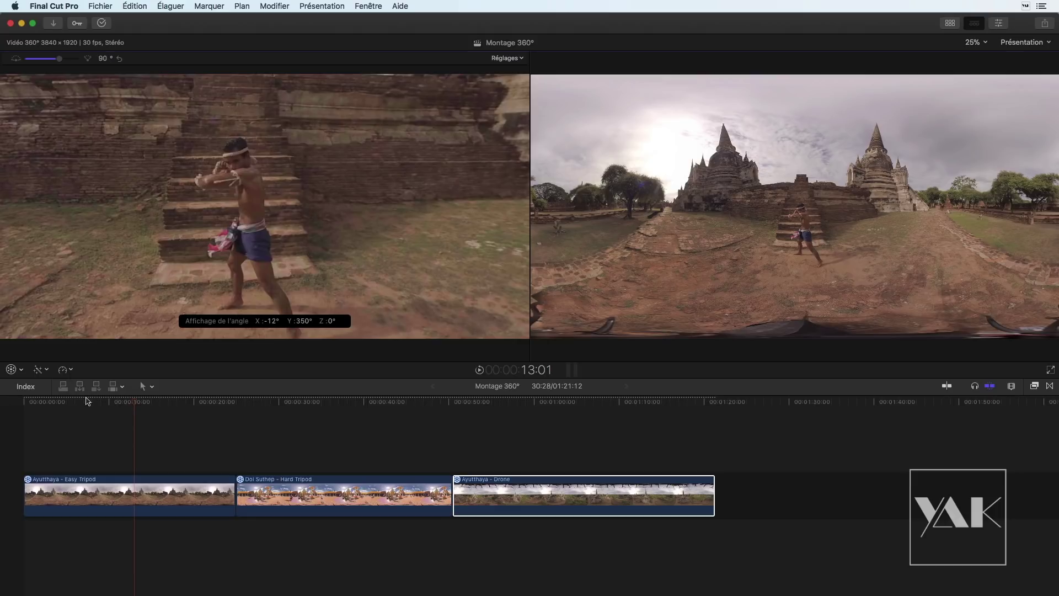
{"action": "left_click_drag", "start_coordinate": [138, 406], "coordinate": [66, 407]}
{"action": "key", "text": "space"}
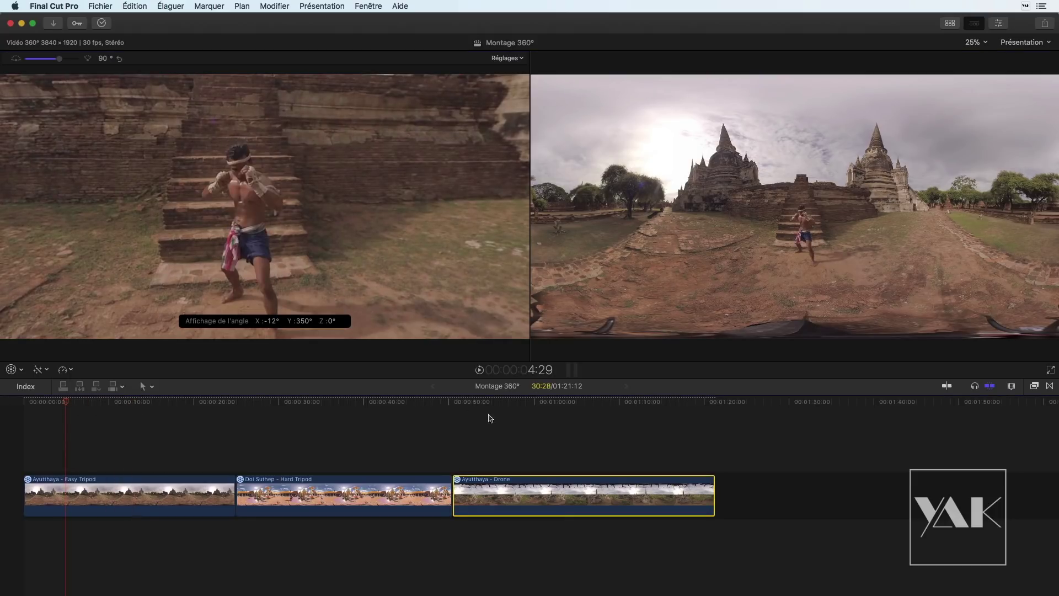
Show the effects browser and look through the available 360° video effects
{"action": "left_click", "coordinate": [1035, 387]}
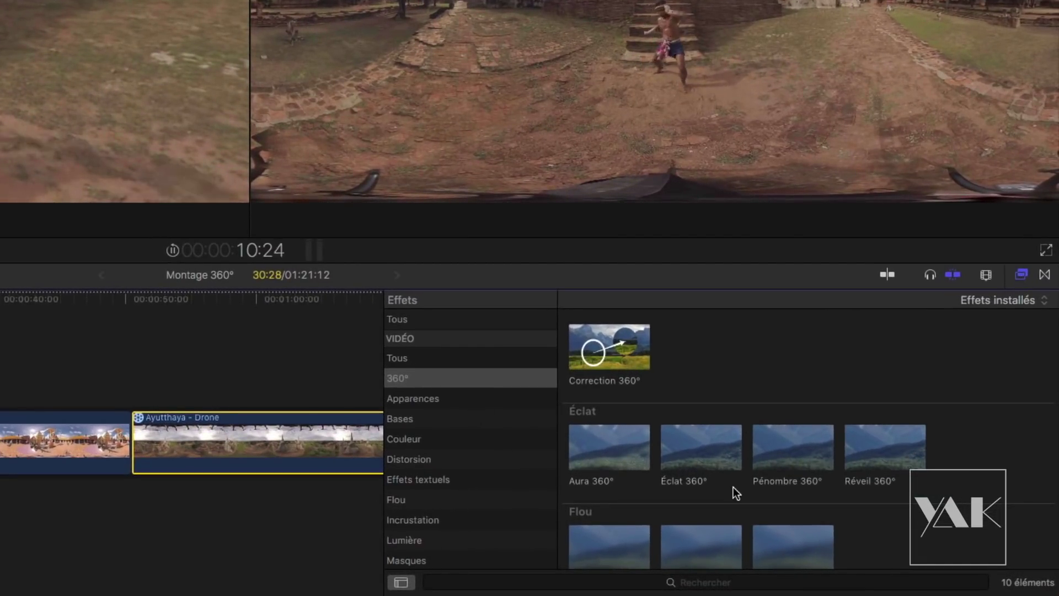
{"action": "scroll", "coordinate": [734, 491], "scroll_direction": "down", "scroll_amount": 5}
{"action": "scroll", "coordinate": [735, 491], "scroll_direction": "up", "scroll_amount": 3}
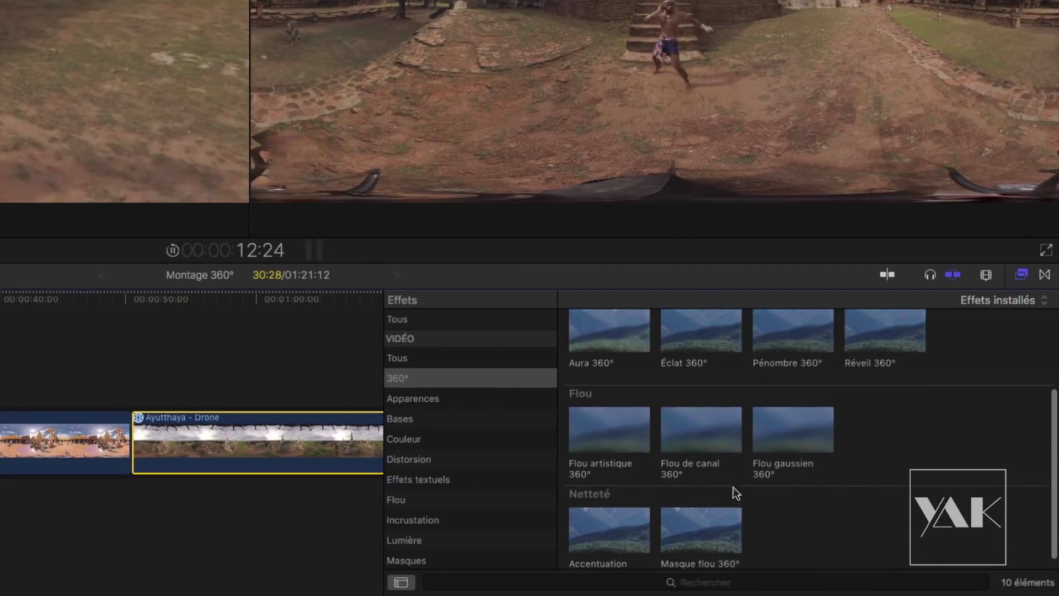
{"action": "scroll", "coordinate": [735, 492], "scroll_direction": "down", "scroll_amount": 3}
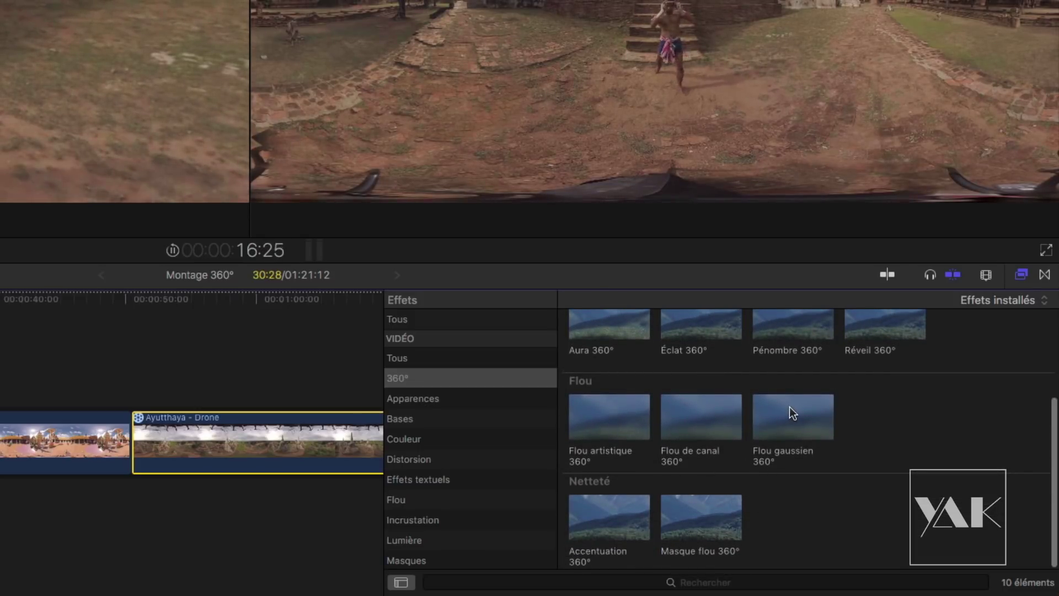
Try the Flou gaussien 360° effect on a clip in the timeline
{"action": "left_click_drag", "start_coordinate": [786, 422], "coordinate": [39, 436]}
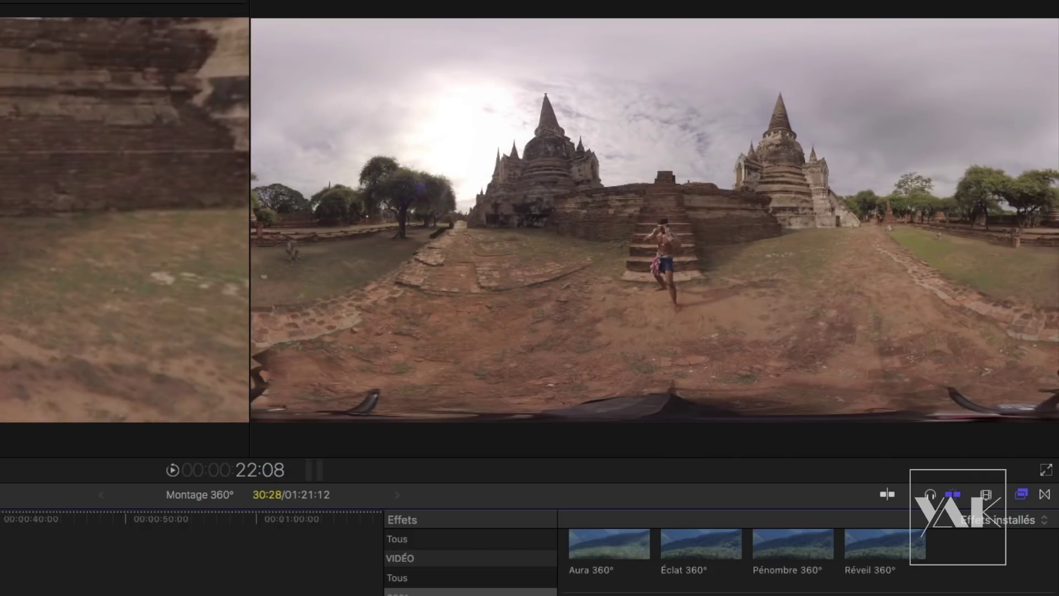
Apply the Correction 360° effect to all three timeline clips and hide the effects browser
{"action": "scroll", "coordinate": [747, 561], "scroll_direction": "up", "scroll_amount": 3}
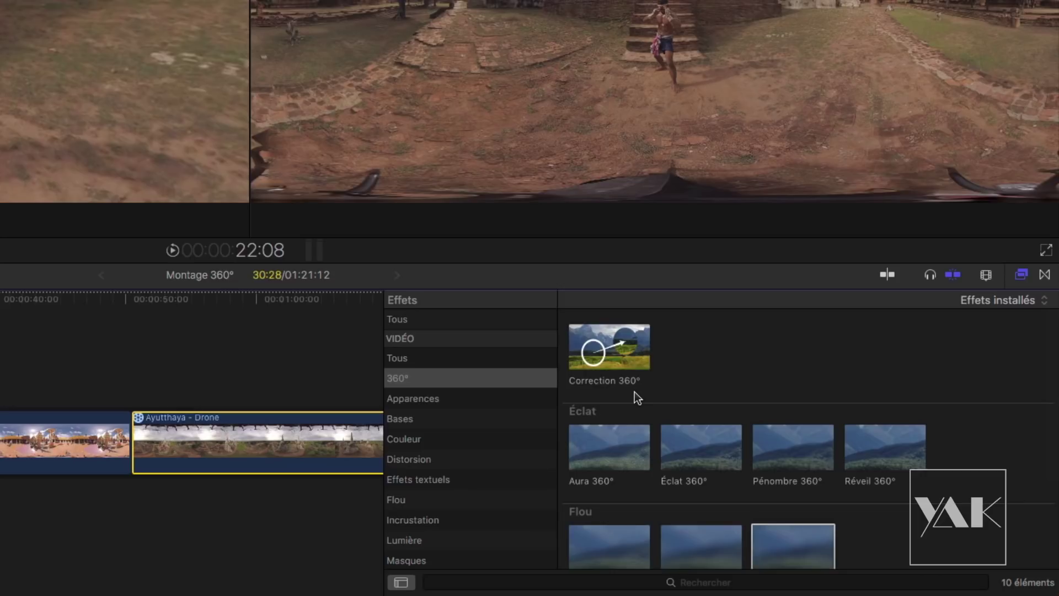
{"action": "left_click", "coordinate": [608, 349]}
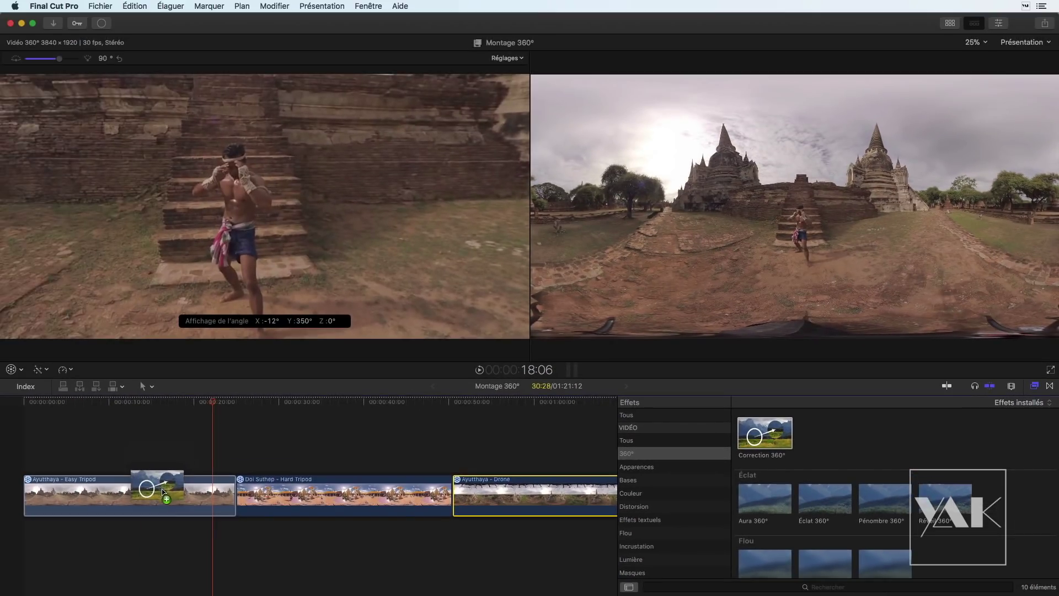
{"action": "left_click_drag", "start_coordinate": [763, 448], "coordinate": [375, 488]}
{"action": "left_click_drag", "start_coordinate": [778, 435], "coordinate": [532, 490]}
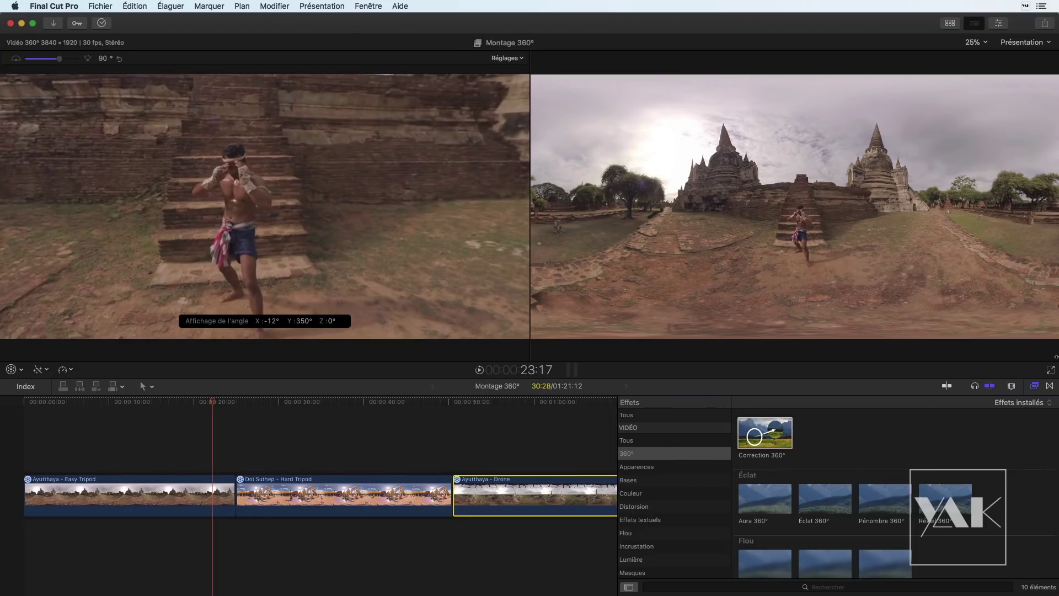
{"action": "left_click", "coordinate": [1035, 386]}
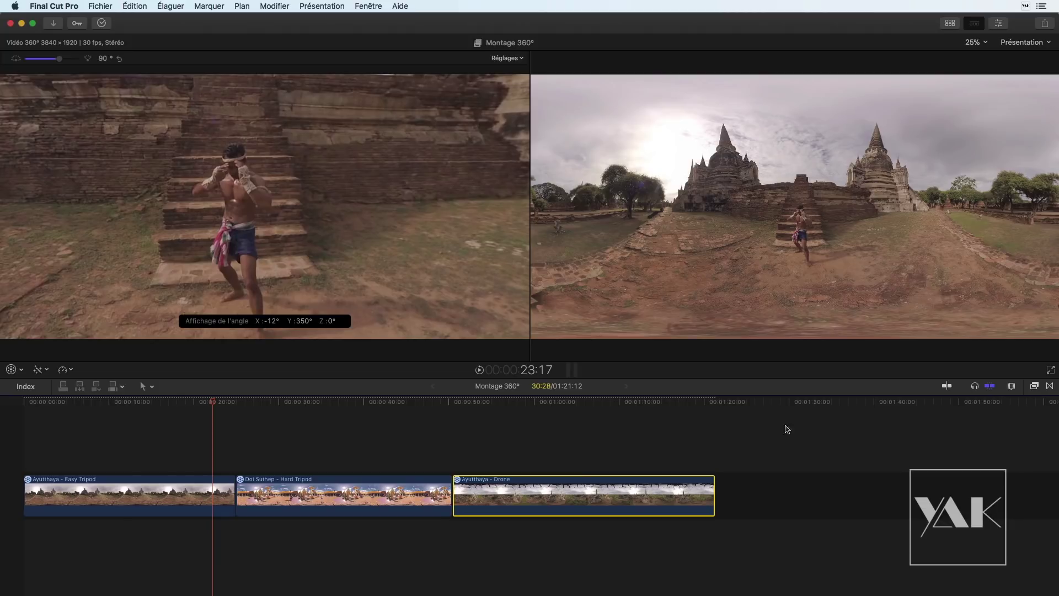
Show the inspector settings of the Ayutthaya - Easy Tripod clip, with the playhead at 11:02 and the 360° viewer aimed at the ground
{"action": "left_click_drag", "start_coordinate": [152, 403], "coordinate": [118, 414]}
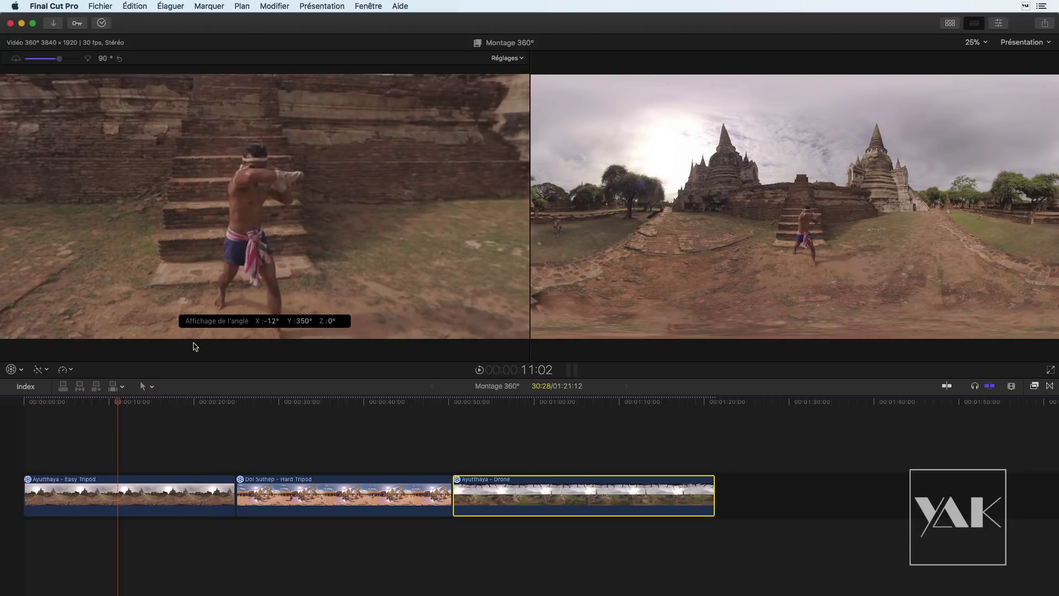
{"action": "left_click", "coordinate": [998, 23]}
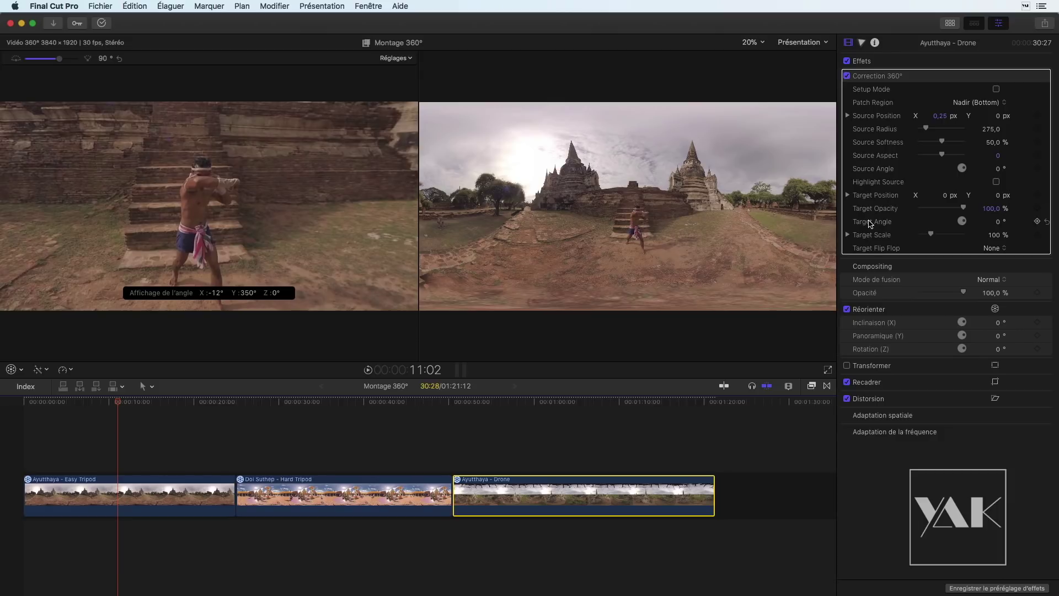
{"action": "left_click_drag", "start_coordinate": [208, 228], "coordinate": [221, 180]}
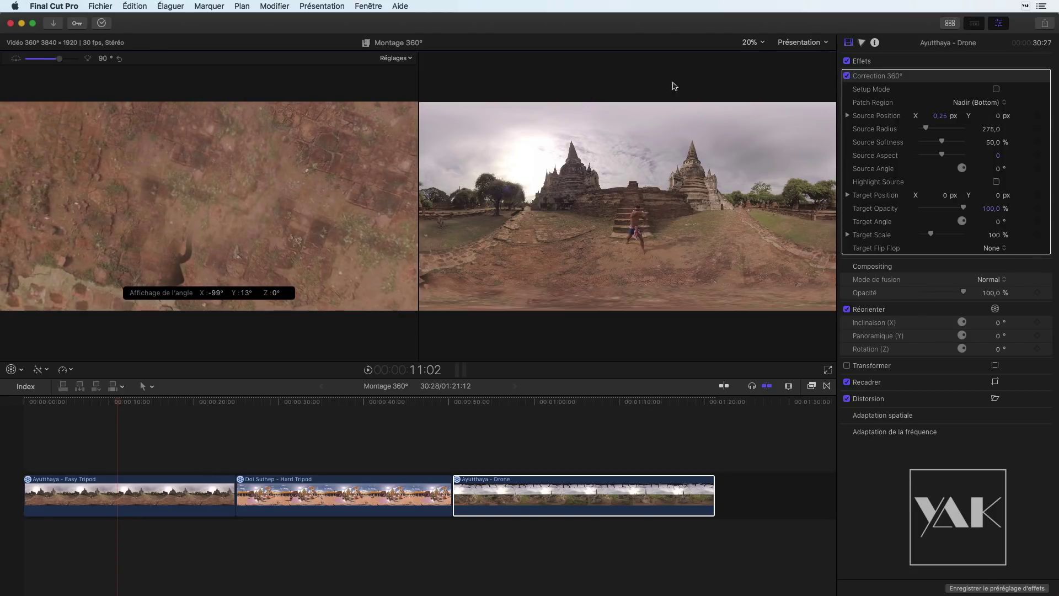
{"action": "left_click", "coordinate": [847, 76]}
{"action": "left_click", "coordinate": [147, 503]}
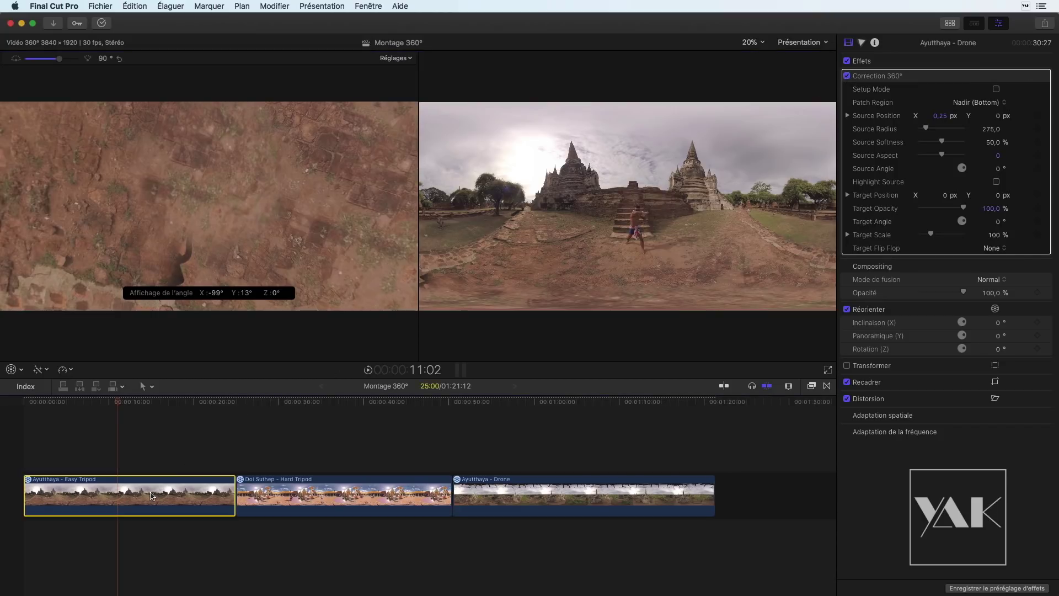
Compare the ground of the Ayutthaya - Easy Tripod clip with Correction 360° disabled and enabled
{"action": "left_click", "coordinate": [848, 76]}
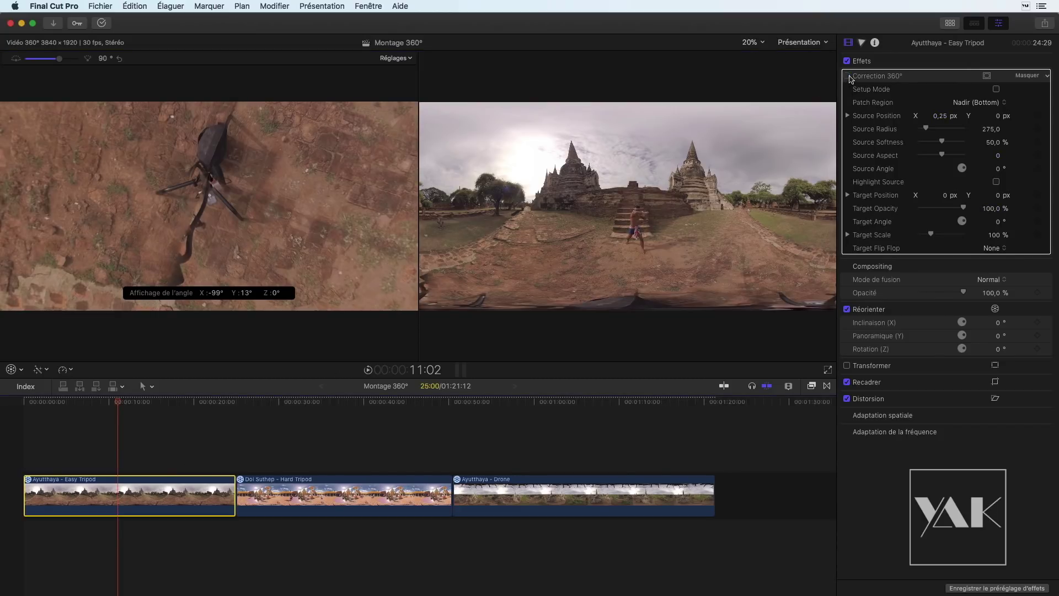
{"action": "mouse_move", "coordinate": [216, 150]}
{"action": "left_mouse_down"}
{"action": "mouse_move", "coordinate": [194, 153]}
{"action": "mouse_move", "coordinate": [217, 153]}
{"action": "left_mouse_up"}
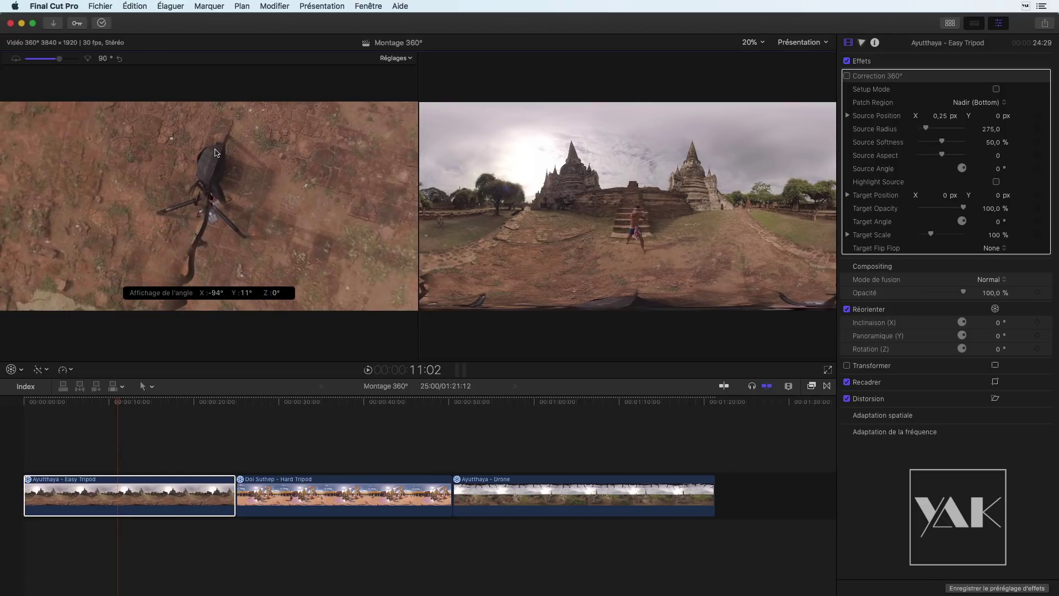
{"action": "left_click", "coordinate": [848, 77]}
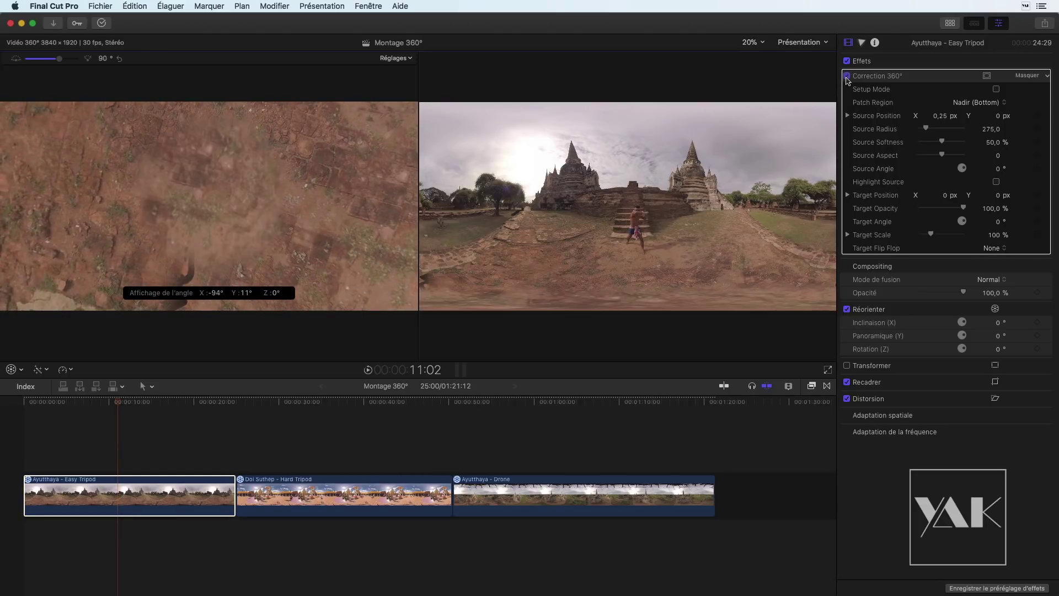
{"action": "left_click_drag", "start_coordinate": [324, 177], "coordinate": [199, 178]}
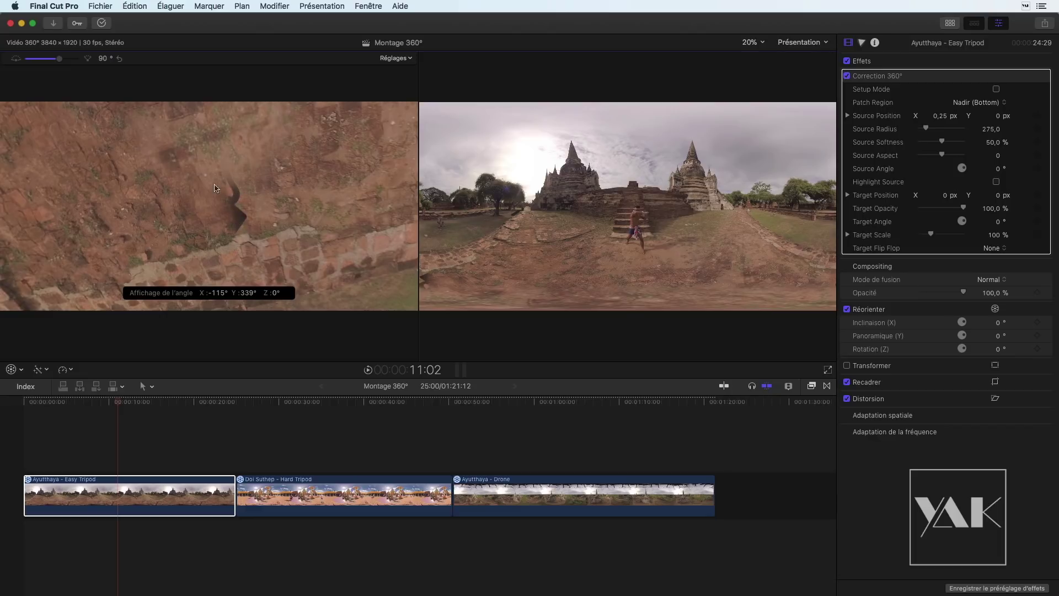
{"action": "mouse_move", "coordinate": [200, 139]}
{"action": "left_mouse_down"}
{"action": "mouse_move", "coordinate": [223, 149]}
{"action": "mouse_move", "coordinate": [197, 152]}
{"action": "mouse_move", "coordinate": [207, 146]}
{"action": "left_mouse_up"}
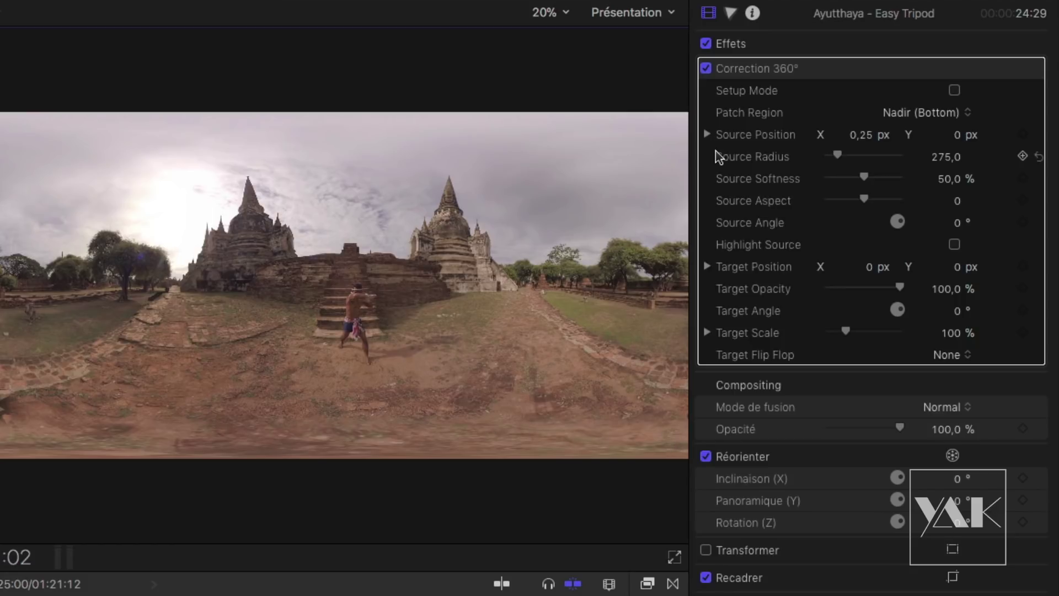
{"action": "left_click", "coordinate": [706, 68]}
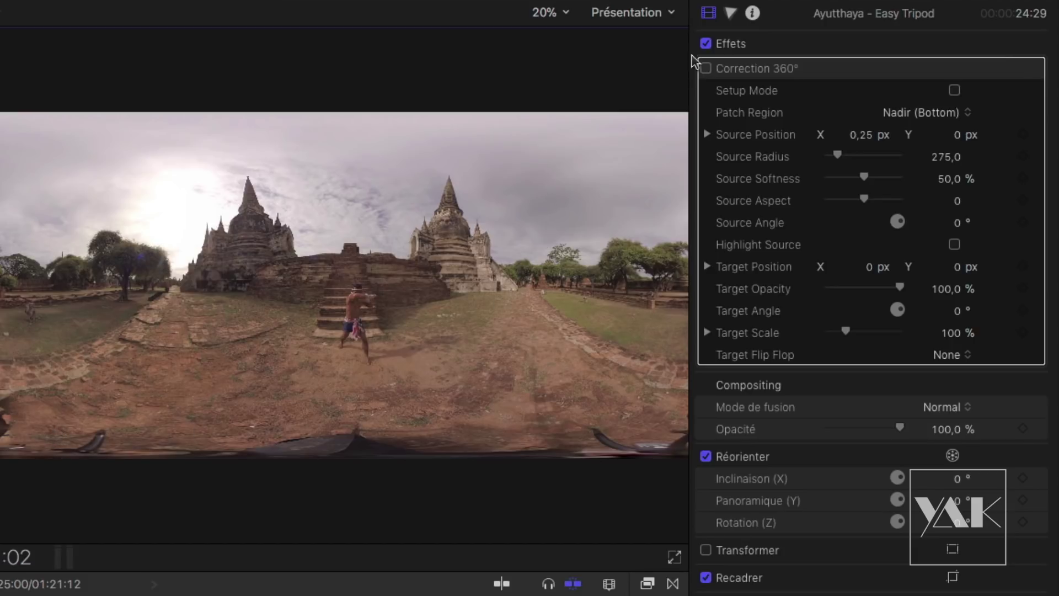
{"action": "left_click", "coordinate": [706, 68]}
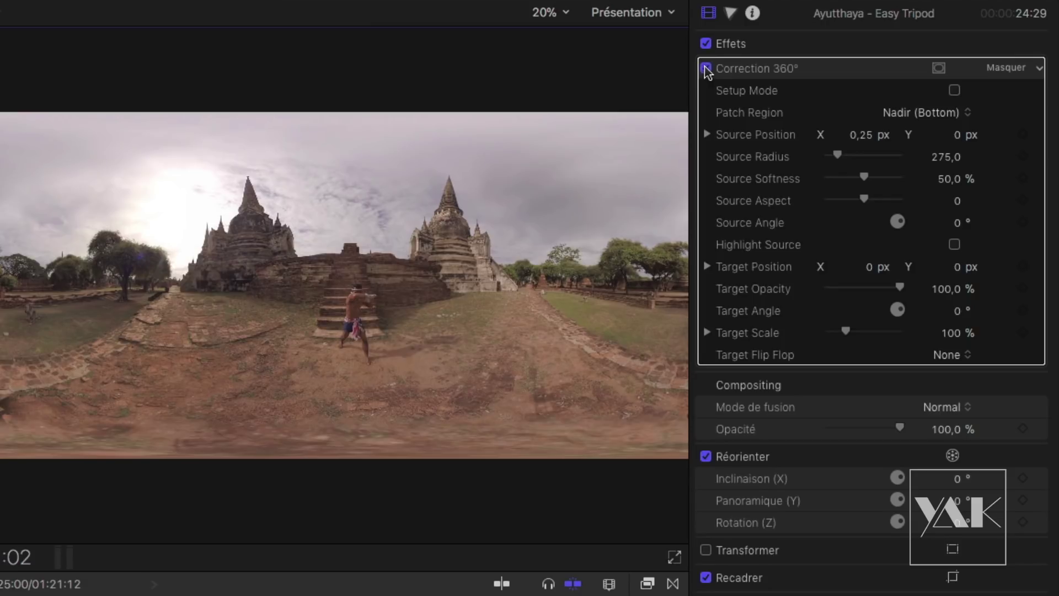
Turn on Setup Mode, move the patch source to about X 0,35, Y 0,07 and the target to Y 0,02, keeping the Nadir (Bottom) region
{"action": "left_click", "coordinate": [954, 90]}
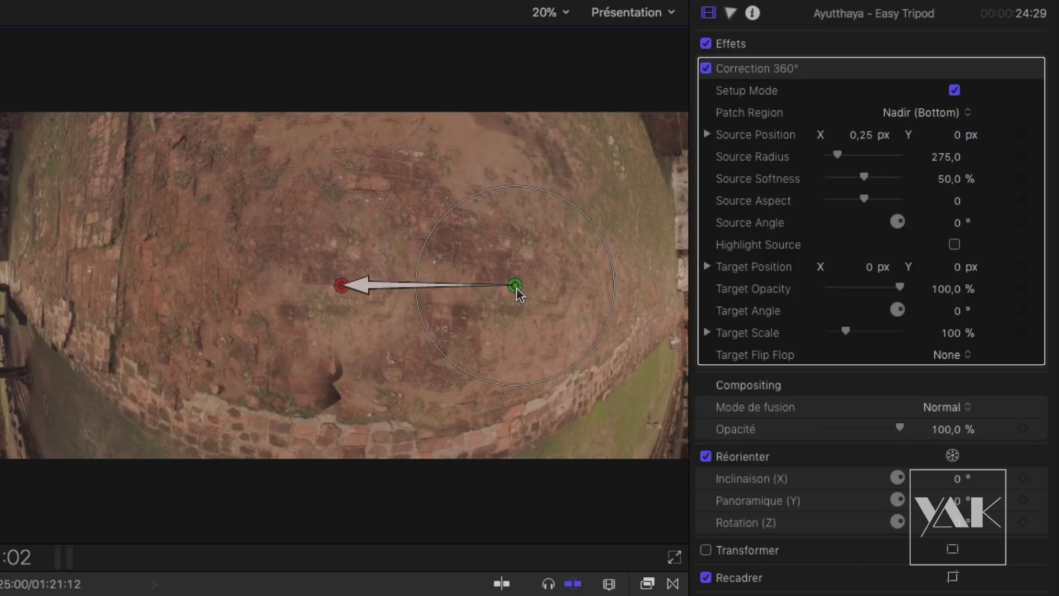
{"action": "left_click_drag", "start_coordinate": [517, 288], "coordinate": [589, 248]}
{"action": "mouse_move", "coordinate": [341, 288]}
{"action": "left_mouse_down"}
{"action": "mouse_move", "coordinate": [352, 284]}
{"action": "mouse_move", "coordinate": [508, 361]}
{"action": "mouse_move", "coordinate": [439, 334]}
{"action": "mouse_move", "coordinate": [335, 245]}
{"action": "mouse_move", "coordinate": [426, 194]}
{"action": "mouse_move", "coordinate": [279, 200]}
{"action": "mouse_move", "coordinate": [342, 275]}
{"action": "left_mouse_up"}
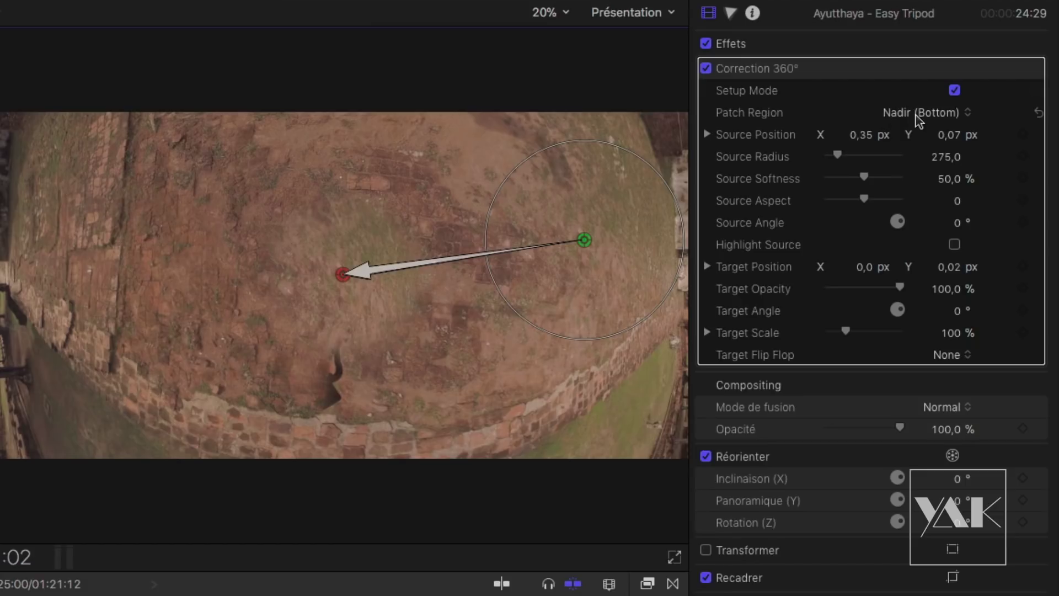
{"action": "left_click", "coordinate": [932, 113]}
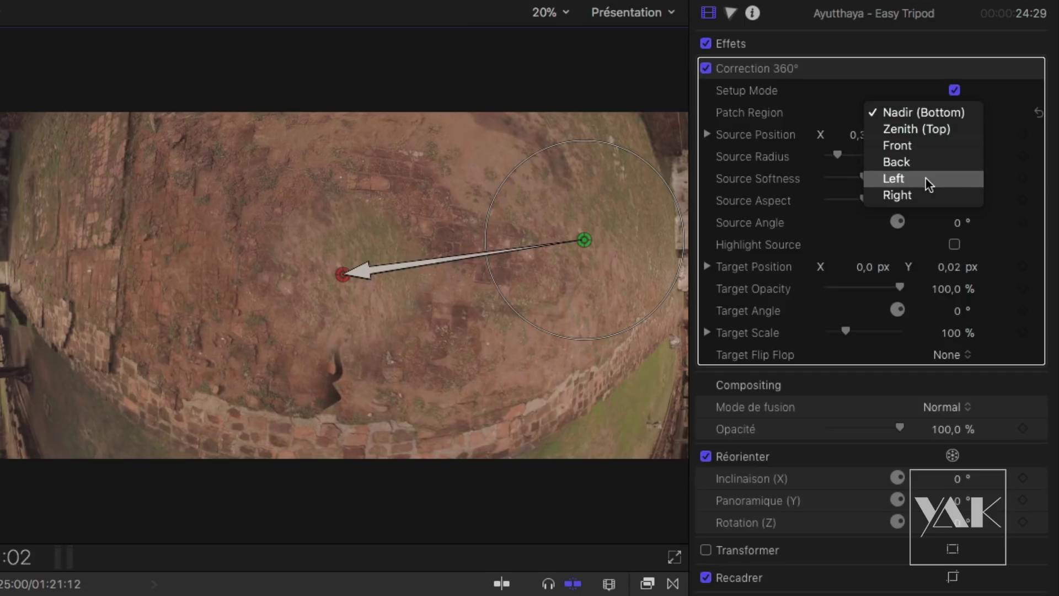
{"action": "left_click", "coordinate": [931, 112]}
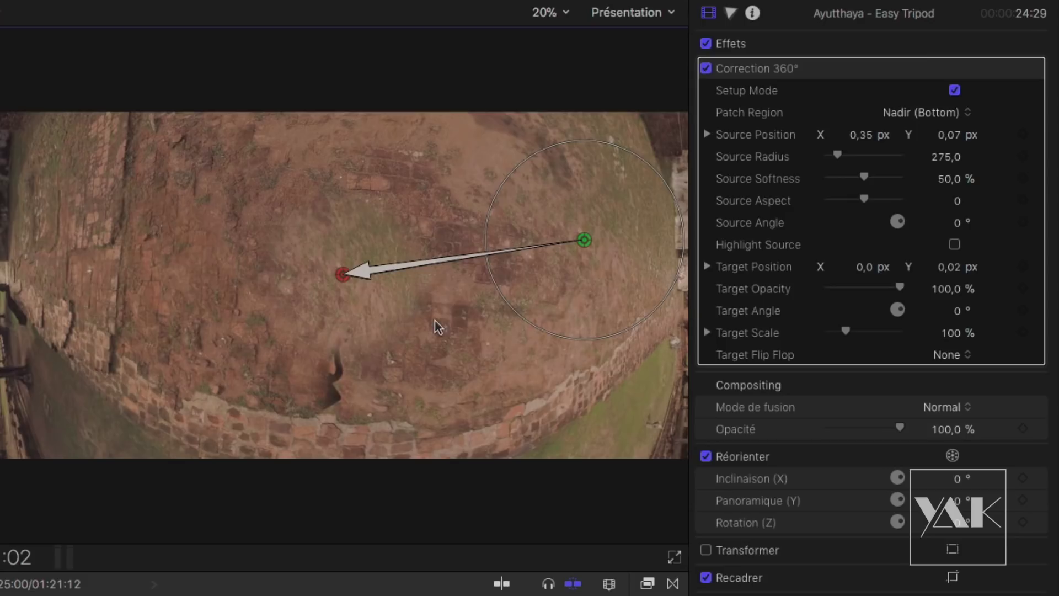
Reposition the patch target to about X 0,01, Y -0,01 and the source to X 0,29, Y 0,07, with a source radius of 264
{"action": "mouse_move", "coordinate": [343, 278]}
{"action": "left_mouse_down"}
{"action": "mouse_move", "coordinate": [386, 326]}
{"action": "mouse_move", "coordinate": [259, 338]}
{"action": "mouse_move", "coordinate": [282, 353]}
{"action": "mouse_move", "coordinate": [349, 288]}
{"action": "mouse_move", "coordinate": [193, 245]}
{"action": "mouse_move", "coordinate": [353, 279]}
{"action": "mouse_move", "coordinate": [351, 345]}
{"action": "mouse_move", "coordinate": [352, 298]}
{"action": "left_mouse_up"}
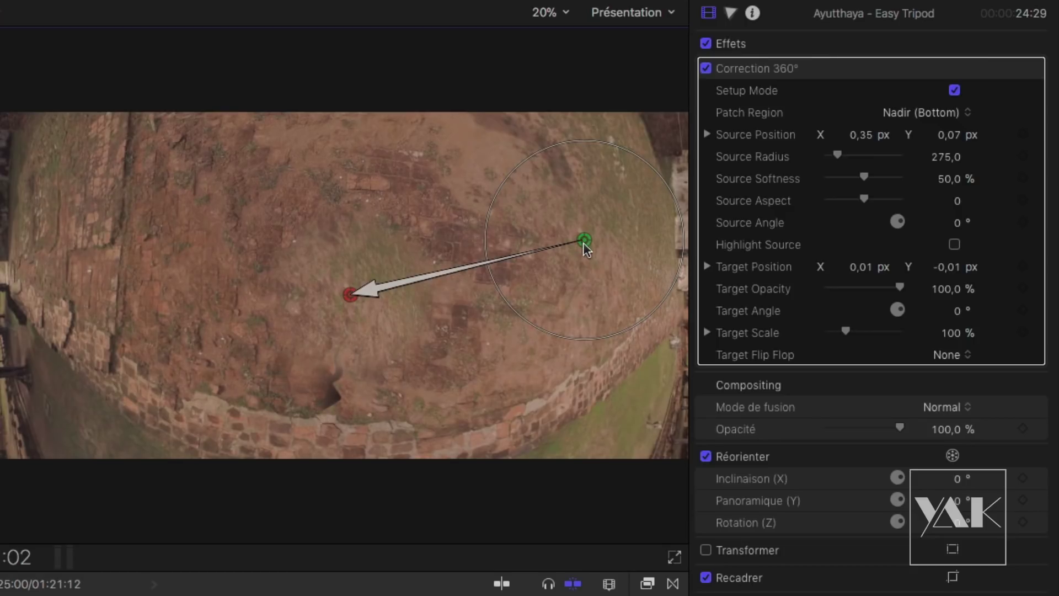
{"action": "left_click_drag", "start_coordinate": [584, 240], "coordinate": [541, 235]}
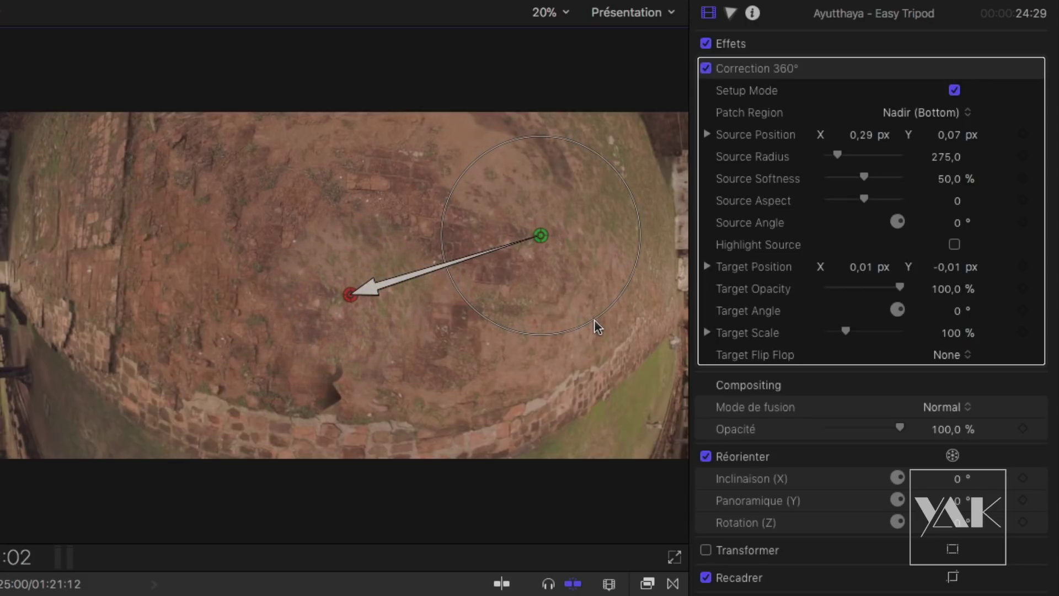
{"action": "mouse_move", "coordinate": [592, 320]}
{"action": "left_mouse_down"}
{"action": "mouse_move", "coordinate": [554, 294]}
{"action": "mouse_move", "coordinate": [657, 338]}
{"action": "mouse_move", "coordinate": [570, 293]}
{"action": "mouse_move", "coordinate": [618, 310]}
{"action": "mouse_move", "coordinate": [596, 303]}
{"action": "mouse_move", "coordinate": [606, 305]}
{"action": "left_mouse_up"}
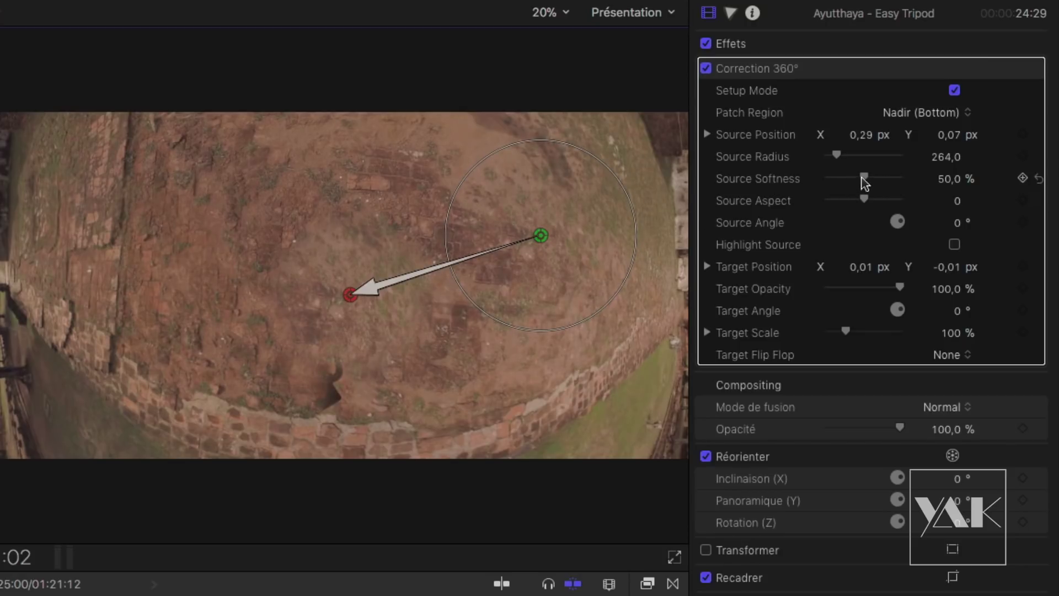
Move the patch source to Y 0,08 while testing Source Softness at 0 % and 49,53 %, ending at 0 %
{"action": "left_click_drag", "start_coordinate": [864, 180], "coordinate": [794, 180]}
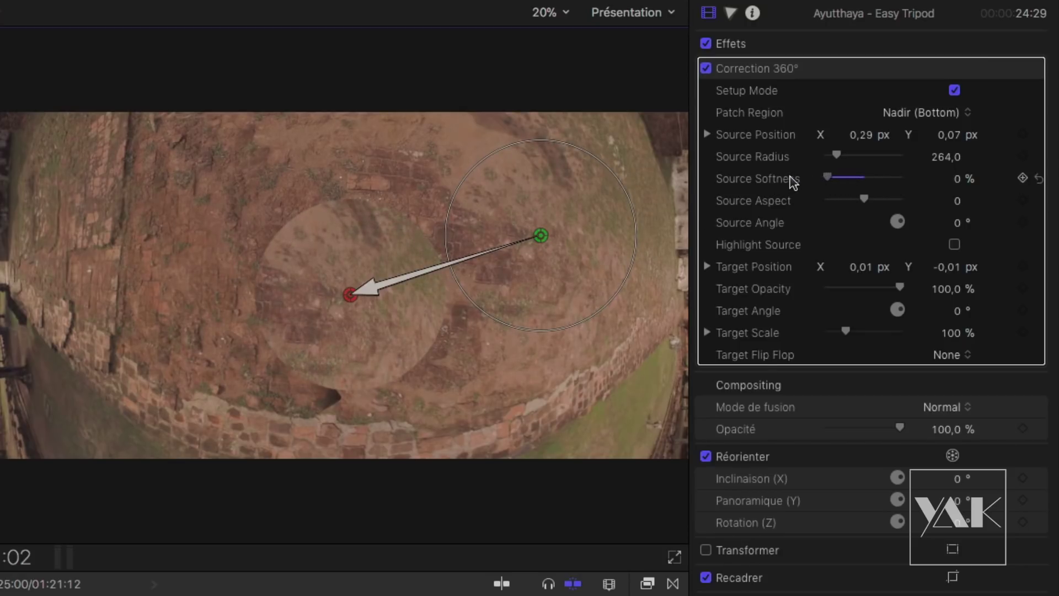
{"action": "mouse_move", "coordinate": [541, 236]}
{"action": "left_mouse_down"}
{"action": "mouse_move", "coordinate": [353, 298]}
{"action": "mouse_move", "coordinate": [438, 247]}
{"action": "mouse_move", "coordinate": [558, 217]}
{"action": "mouse_move", "coordinate": [523, 192]}
{"action": "mouse_move", "coordinate": [543, 227]}
{"action": "left_mouse_up"}
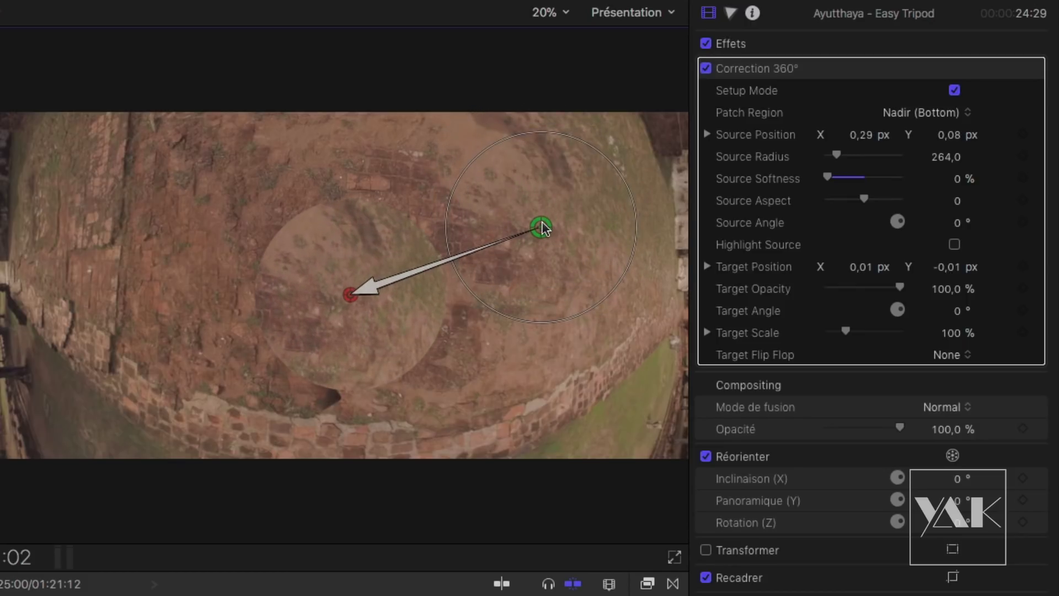
{"action": "left_click_drag", "start_coordinate": [832, 181], "coordinate": [867, 183]}
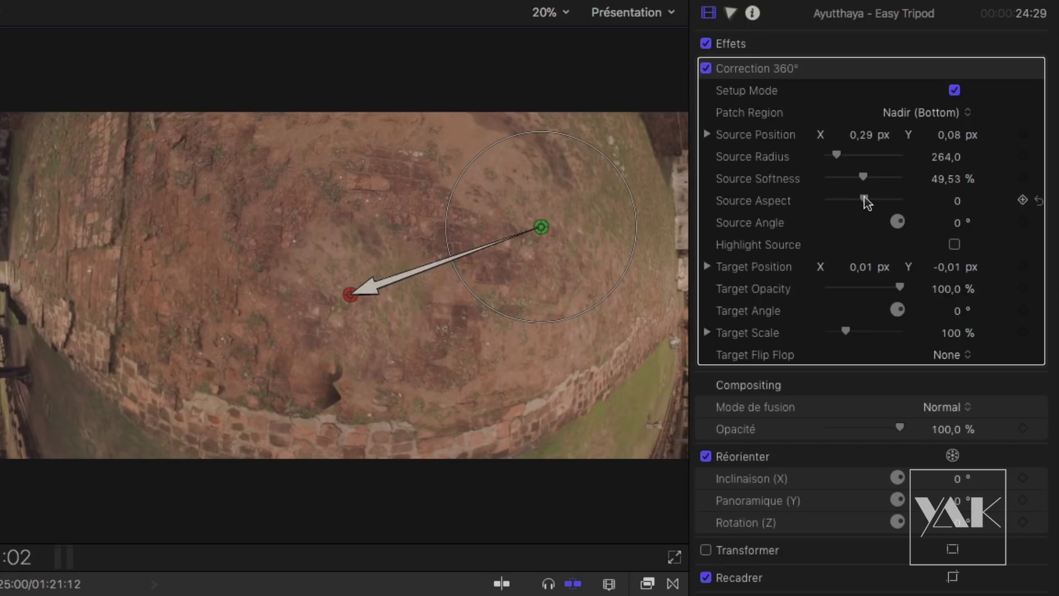
{"action": "left_click_drag", "start_coordinate": [865, 179], "coordinate": [757, 179]}
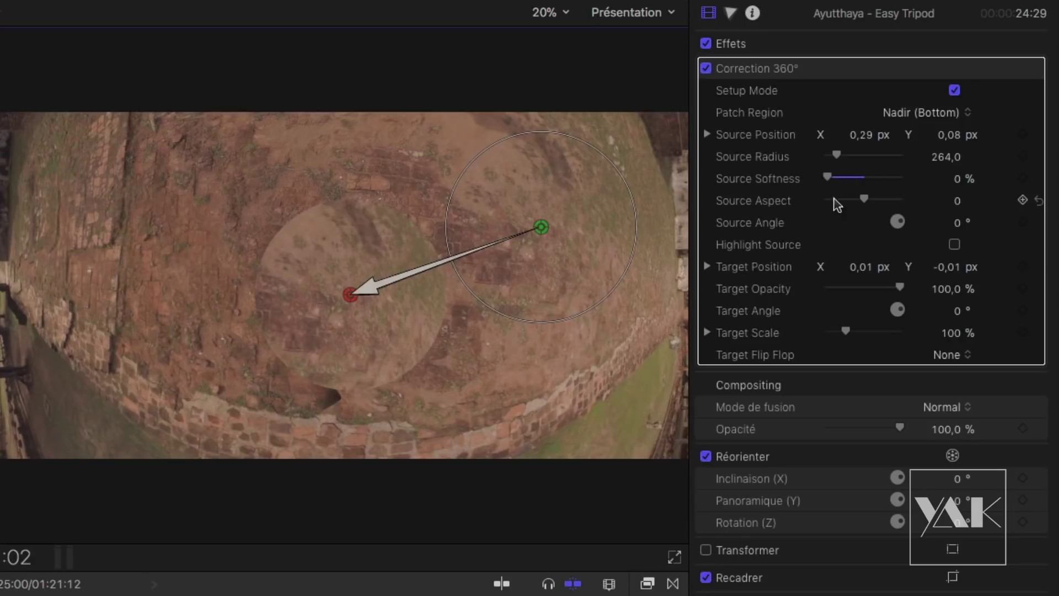
Set the patch's Source Aspect to about -0,28, Source Softness to about 52,79 % and Source Radius to about 314,7
{"action": "mouse_move", "coordinate": [868, 205]}
{"action": "left_mouse_down"}
{"action": "mouse_move", "coordinate": [842, 208]}
{"action": "mouse_move", "coordinate": [887, 202]}
{"action": "mouse_move", "coordinate": [842, 202]}
{"action": "mouse_move", "coordinate": [858, 199]}
{"action": "left_mouse_up"}
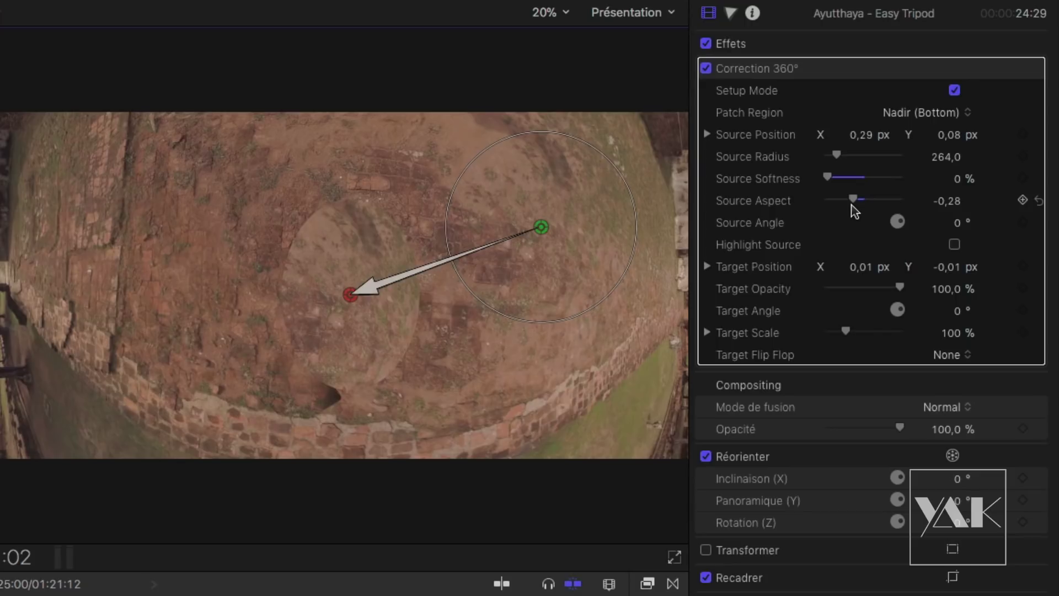
{"action": "left_click_drag", "start_coordinate": [828, 177], "coordinate": [866, 177]}
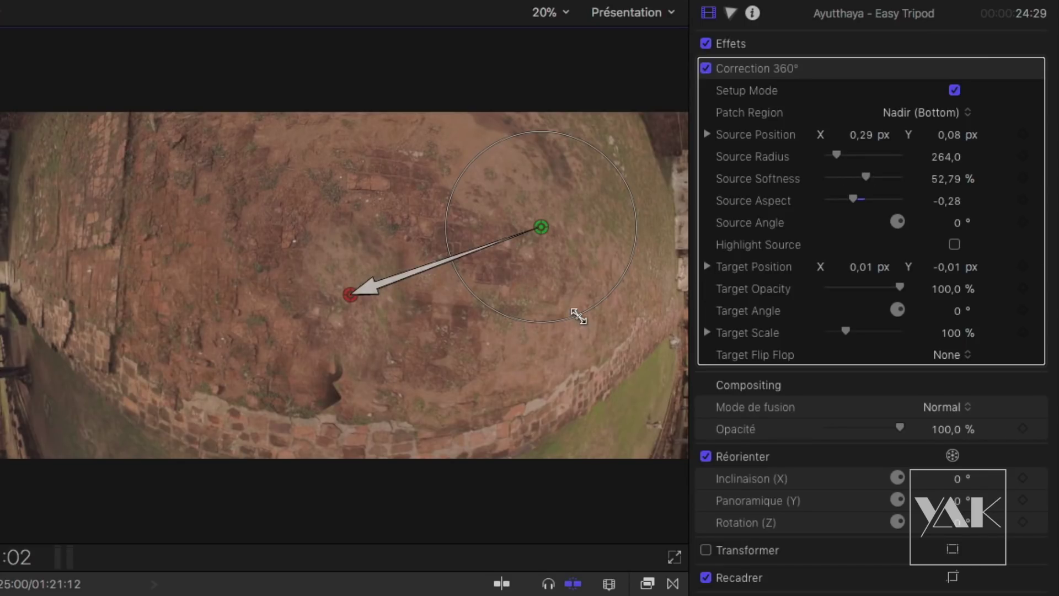
{"action": "mouse_move", "coordinate": [577, 312]}
{"action": "left_mouse_down"}
{"action": "mouse_move", "coordinate": [601, 338]}
{"action": "mouse_move", "coordinate": [591, 323]}
{"action": "left_mouse_up"}
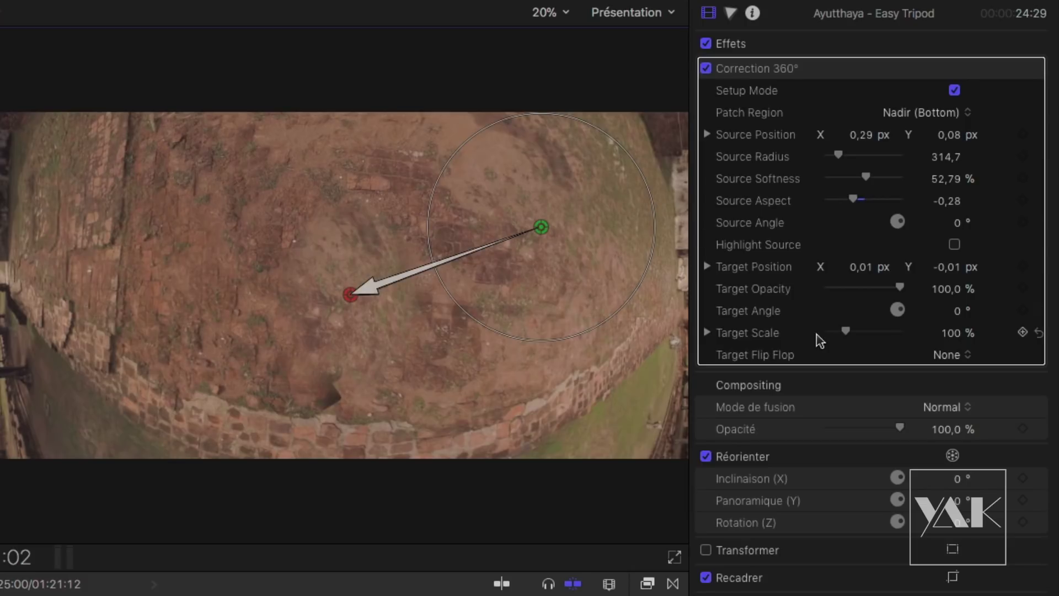
Set Target Scale to 137 % and Source Angle to -22,0 °, and check the ground in the 360° view with Setup Mode off
{"action": "left_click_drag", "start_coordinate": [847, 336], "coordinate": [854, 336]}
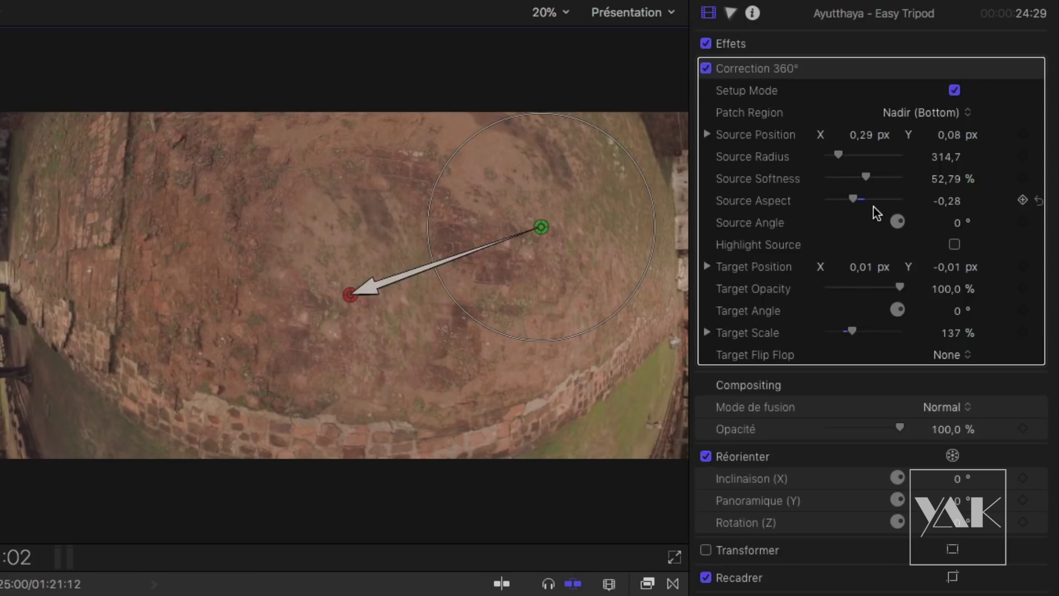
{"action": "mouse_move", "coordinate": [956, 221]}
{"action": "left_mouse_down"}
{"action": "mouse_move", "coordinate": [921, 225]}
{"action": "mouse_move", "coordinate": [945, 223]}
{"action": "left_mouse_up"}
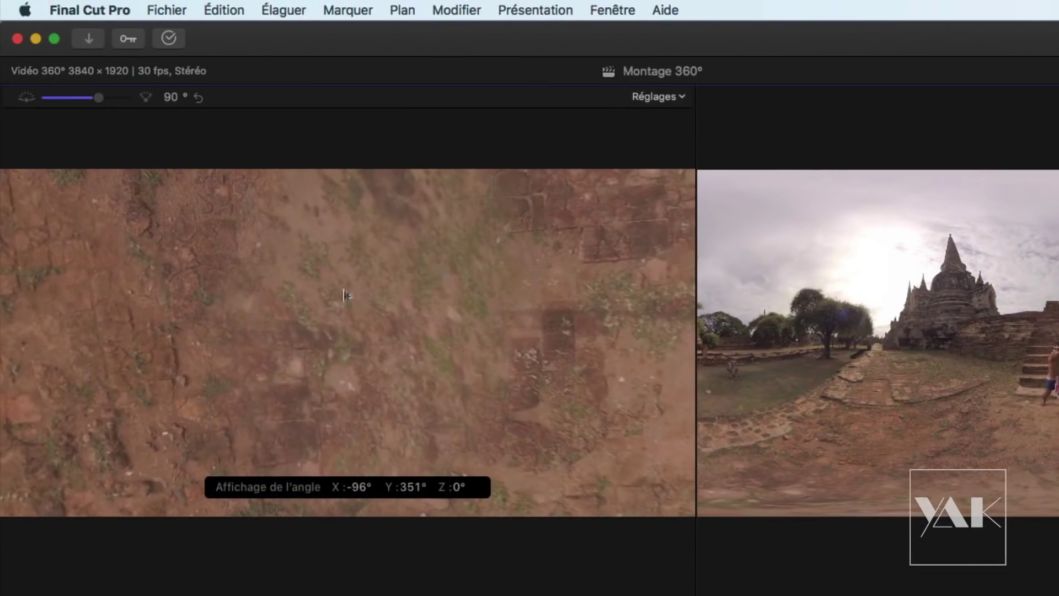
{"action": "left_click_drag", "start_coordinate": [345, 296], "coordinate": [390, 287]}
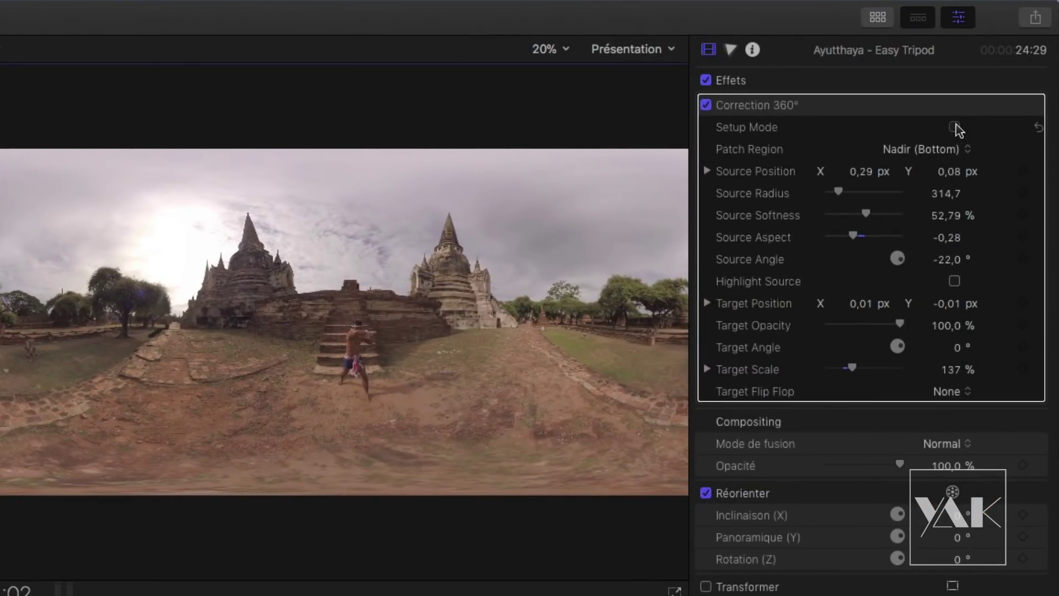
Turn Setup Mode on, move the patch target to about X 0,02, Y -0,03 and set Target Angle to 191,0 °
{"action": "left_click", "coordinate": [954, 127]}
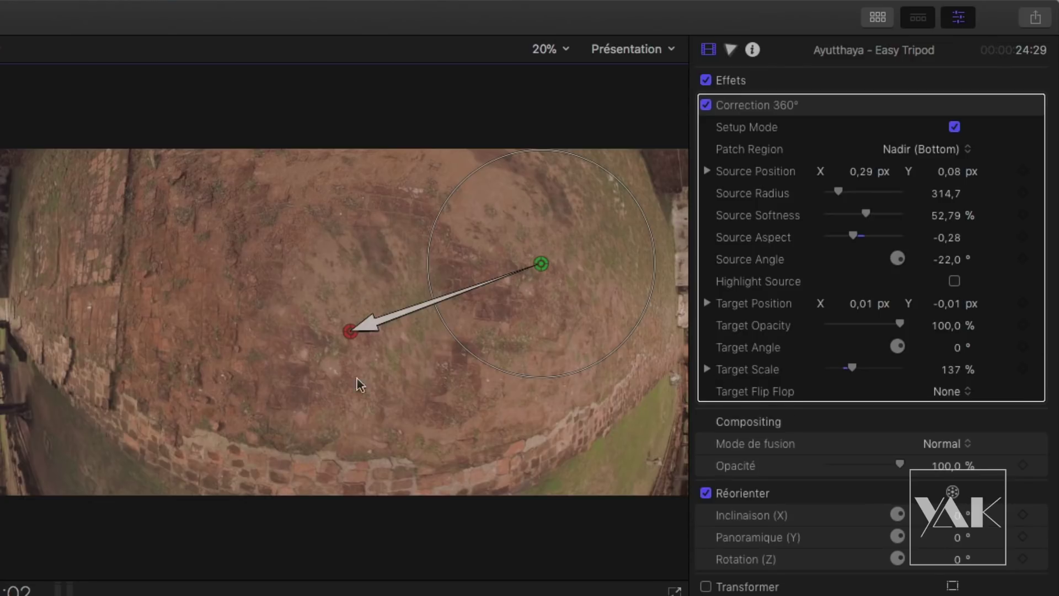
{"action": "mouse_move", "coordinate": [351, 334]}
{"action": "left_mouse_down"}
{"action": "mouse_move", "coordinate": [349, 314]}
{"action": "mouse_move", "coordinate": [289, 309]}
{"action": "mouse_move", "coordinate": [366, 320]}
{"action": "left_mouse_up"}
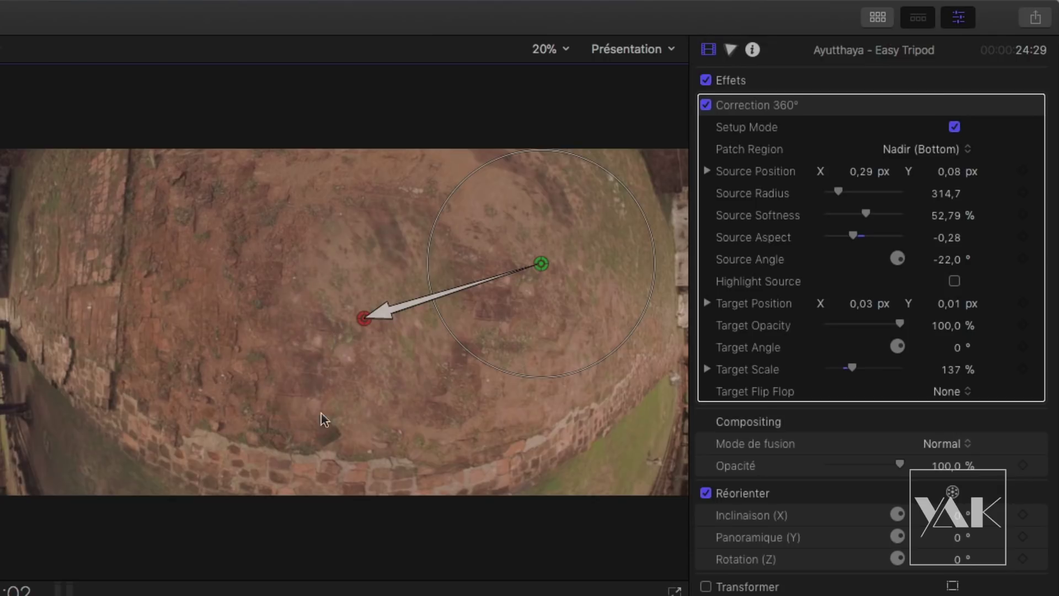
{"action": "left_click_drag", "start_coordinate": [361, 323], "coordinate": [354, 345]}
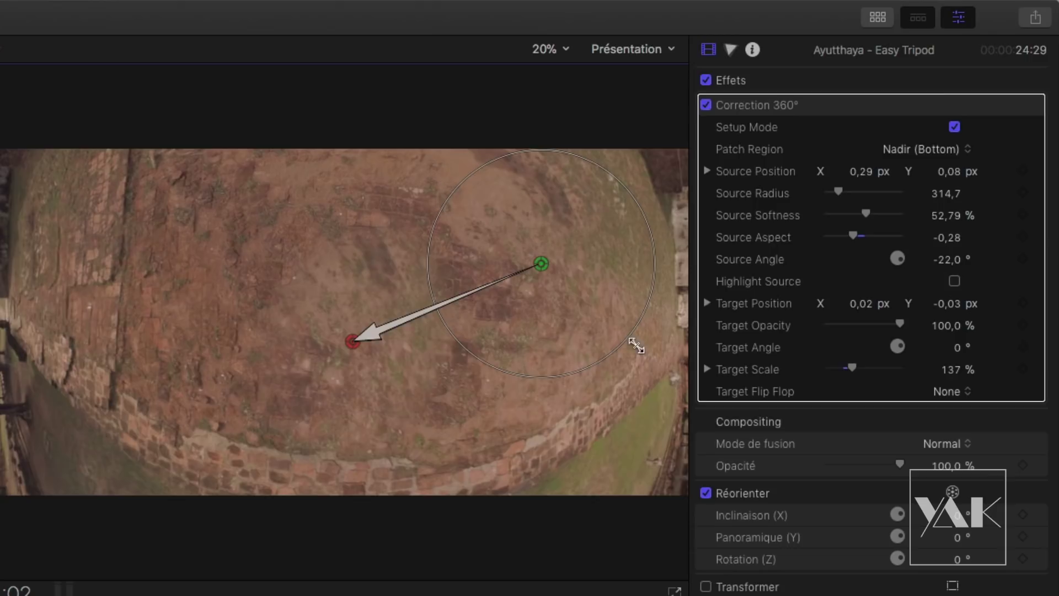
{"action": "left_click_drag", "start_coordinate": [957, 352], "coordinate": [957, 247]}
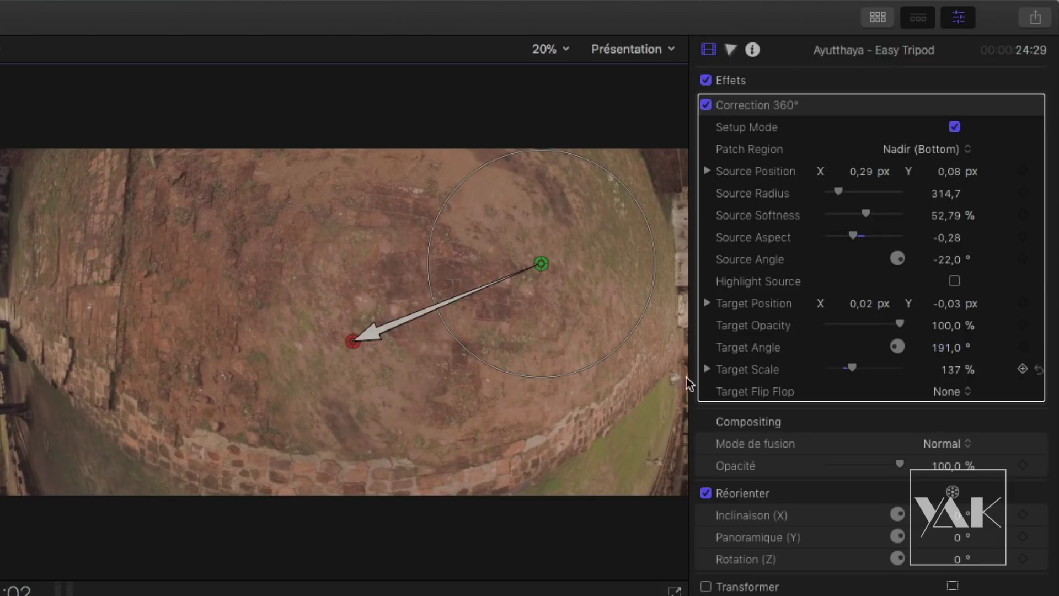
Review the Target Flip Flop options and test the Target Opacity, keeping None and 100,0 %
{"action": "left_click", "coordinate": [958, 391]}
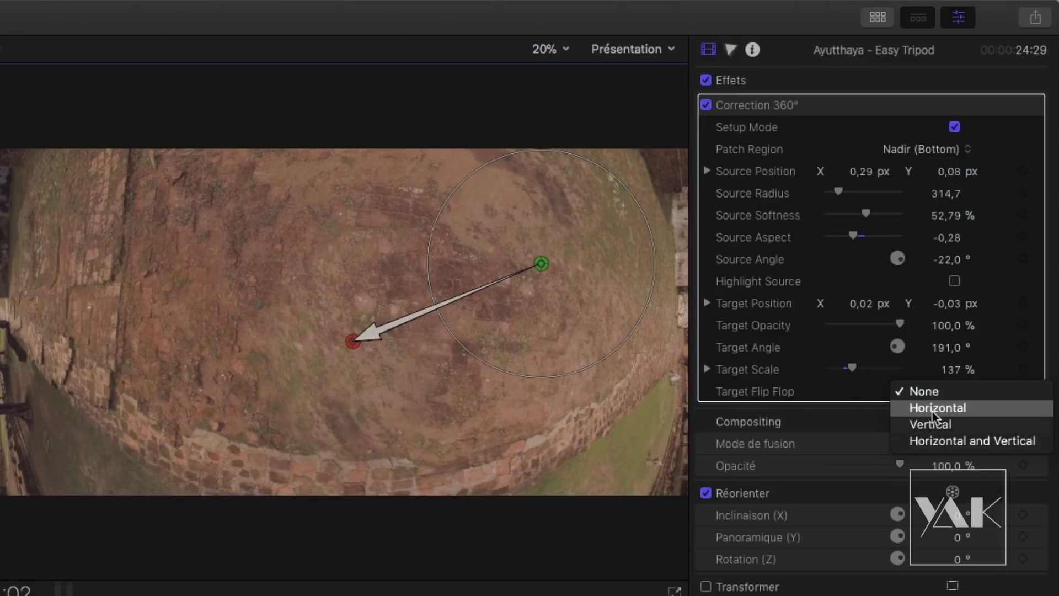
{"action": "left_click", "coordinate": [833, 386]}
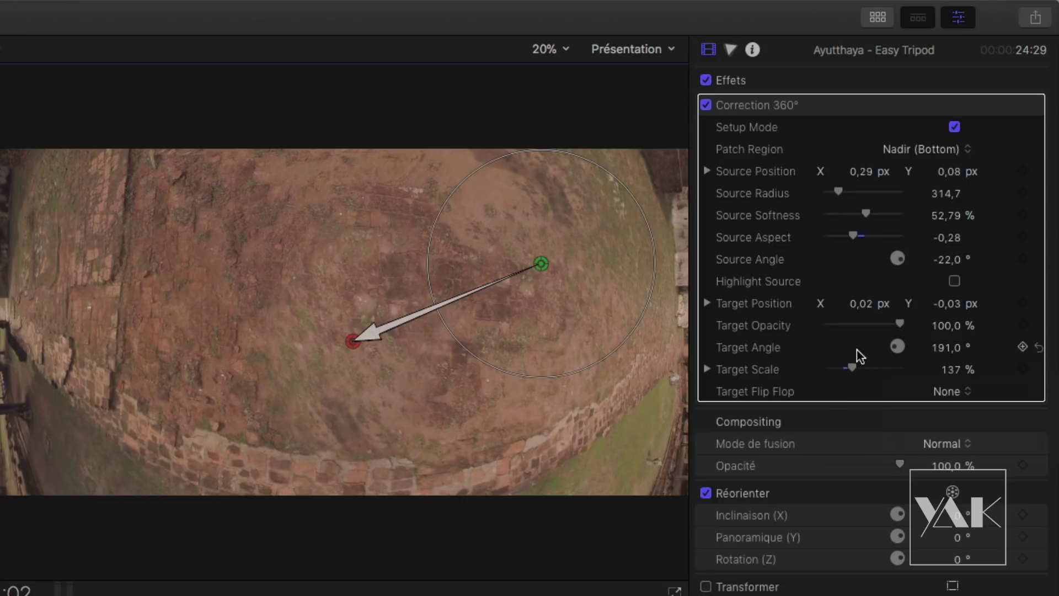
{"action": "left_click_drag", "start_coordinate": [902, 324], "coordinate": [989, 321]}
Turn off Setup Mode and look around the patched Ayutthaya scene in the 360° view
{"action": "mouse_move", "coordinate": [355, 342]}
{"action": "left_mouse_down"}
{"action": "mouse_move", "coordinate": [356, 311]}
{"action": "mouse_move", "coordinate": [354, 342]}
{"action": "left_mouse_up"}
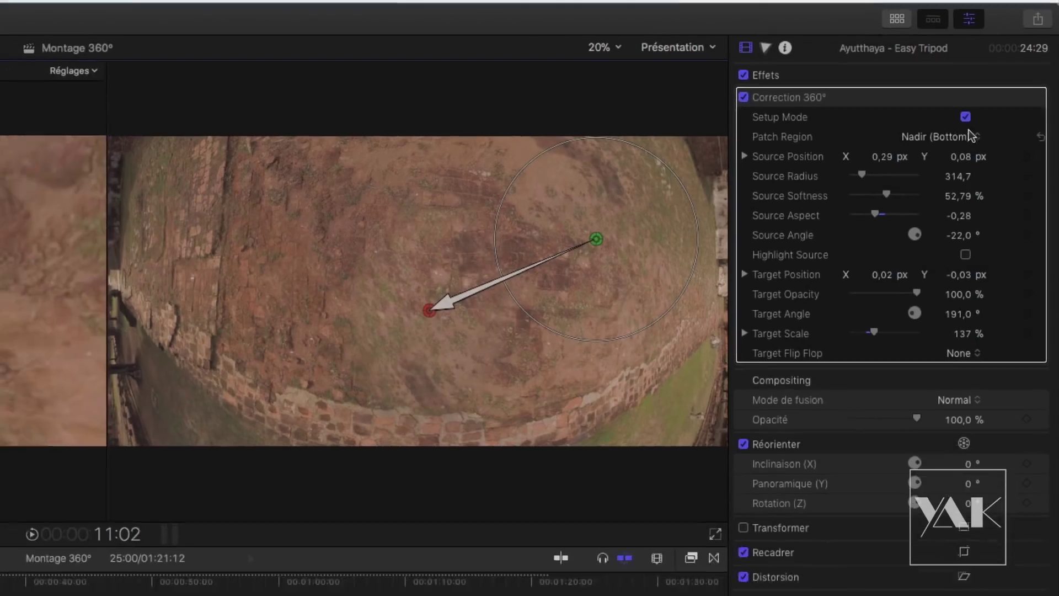
{"action": "left_click", "coordinate": [954, 126]}
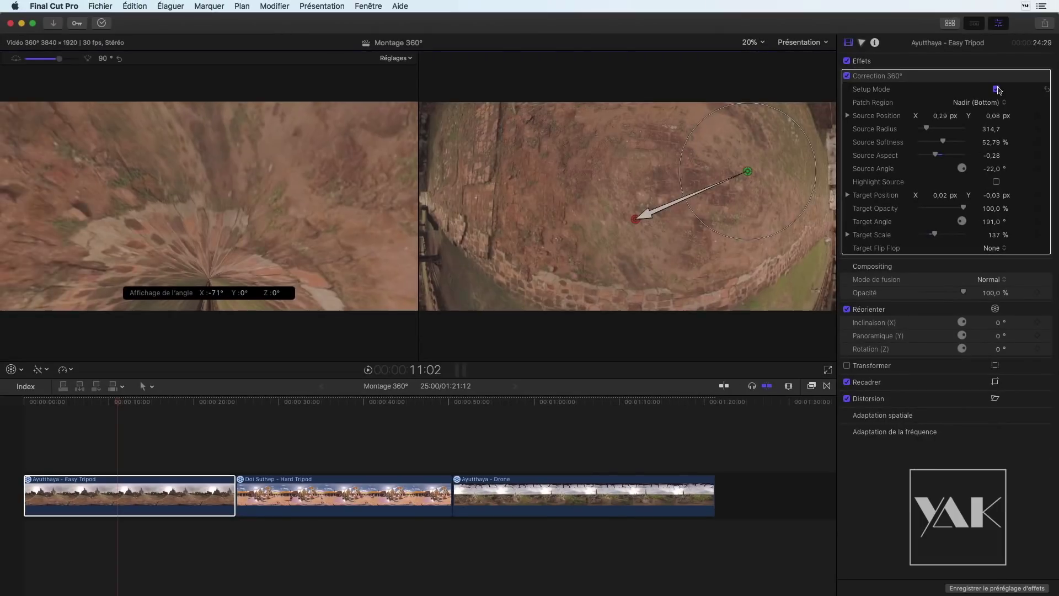
{"action": "left_click_drag", "start_coordinate": [163, 193], "coordinate": [187, 193]}
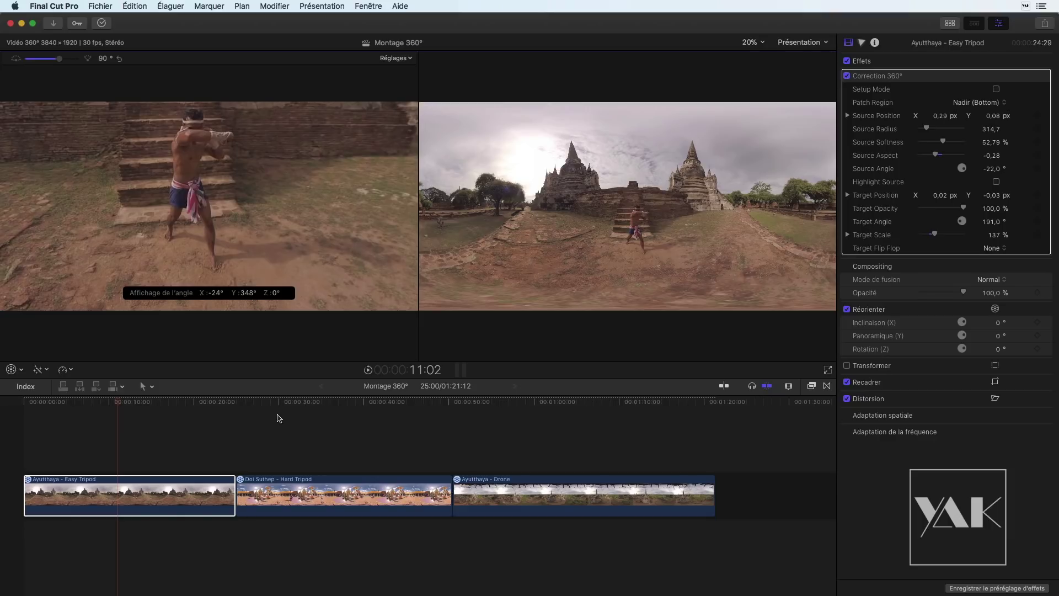
Select the Doi Suthep - Hard Tripod clip with the playhead at 31:10 and disable its Correction 360° effect to inspect the tripod
{"action": "left_click", "coordinate": [303, 406]}
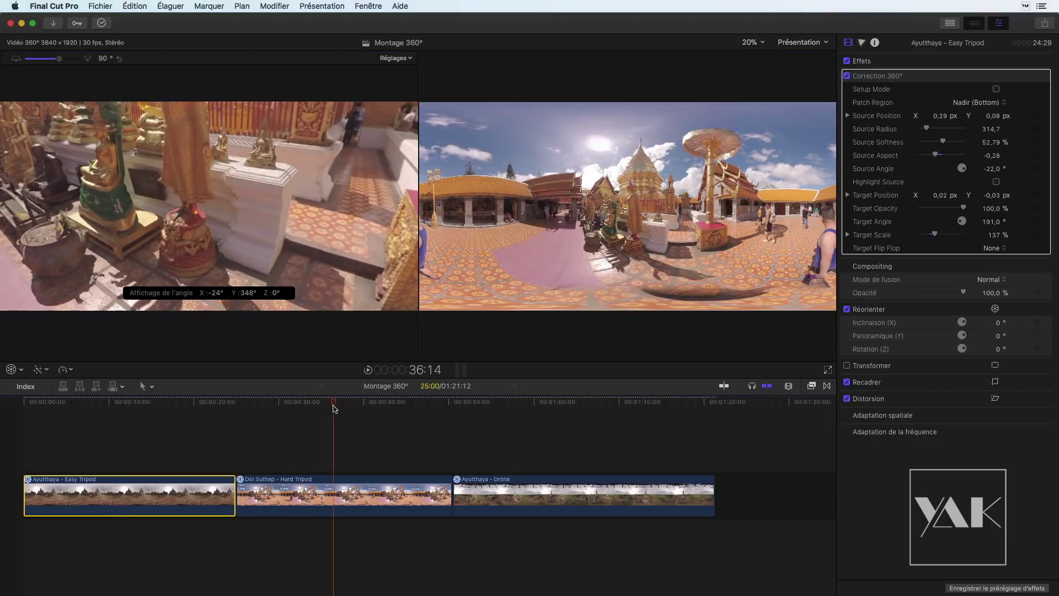
{"action": "mouse_move", "coordinate": [304, 408]}
{"action": "left_mouse_down"}
{"action": "mouse_move", "coordinate": [272, 409]}
{"action": "mouse_move", "coordinate": [300, 410]}
{"action": "mouse_move", "coordinate": [291, 411]}
{"action": "left_mouse_up"}
{"action": "left_click_drag", "start_coordinate": [232, 216], "coordinate": [299, 171]}
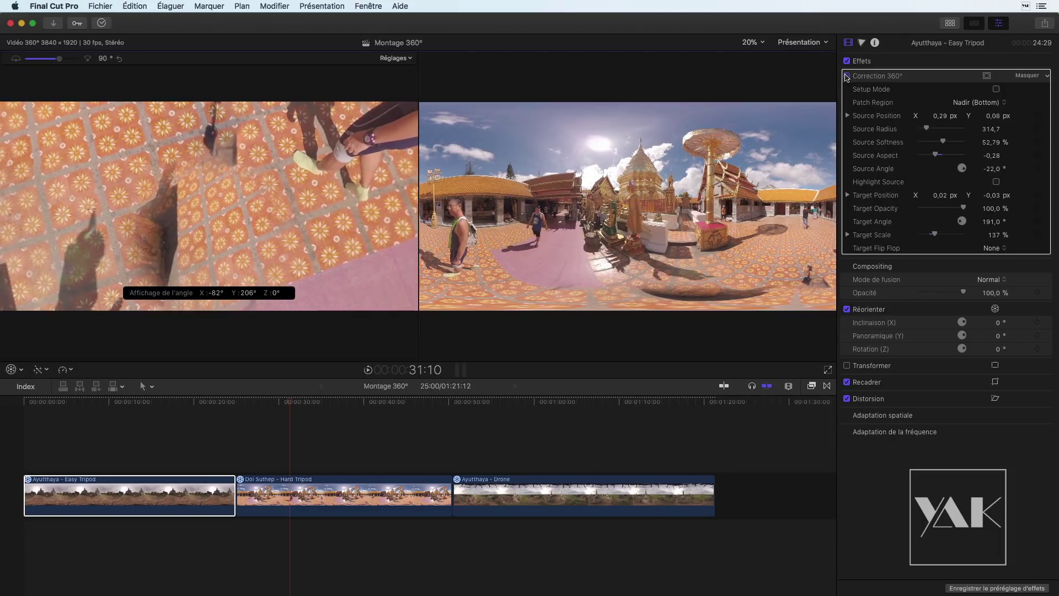
{"action": "left_click", "coordinate": [301, 499]}
{"action": "left_click", "coordinate": [847, 77]}
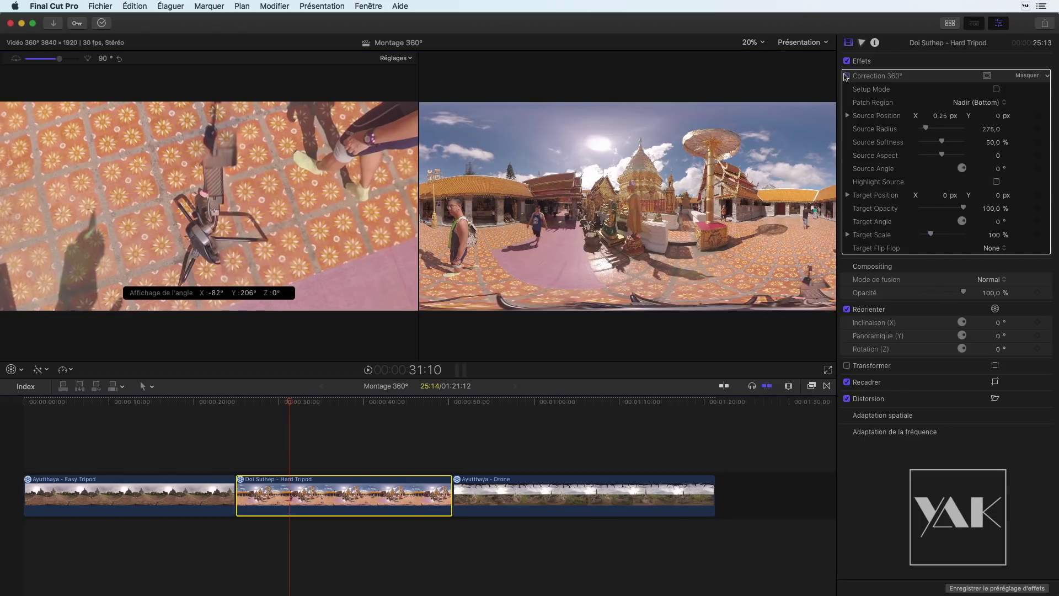
{"action": "left_click_drag", "start_coordinate": [220, 181], "coordinate": [226, 218]}
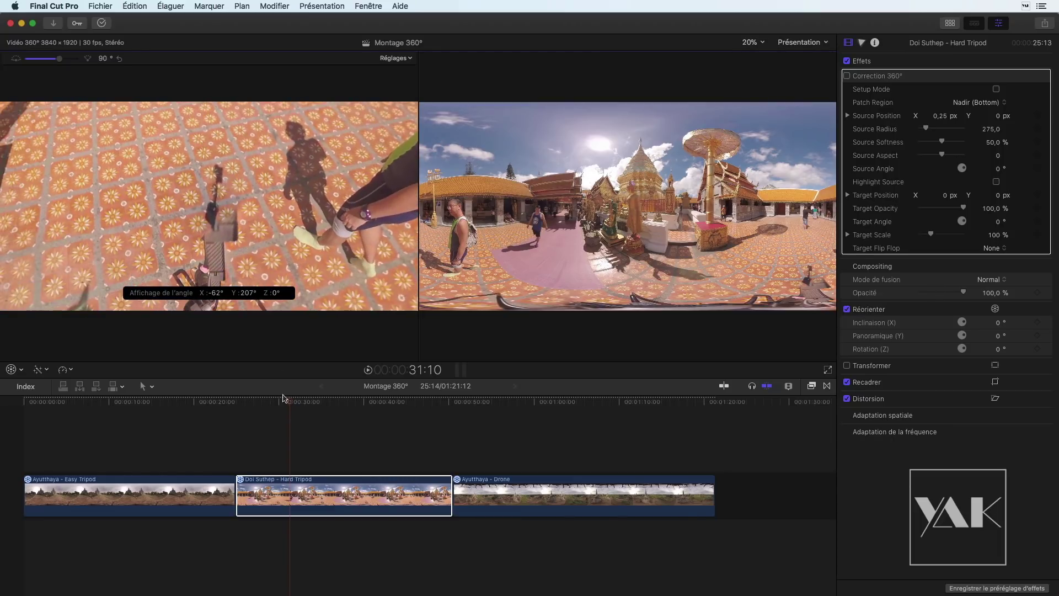
Scrub the Doi Suthep clip to 35:01 and examine how passers-by and shadows cross the tripod area in the 360° view
{"action": "mouse_move", "coordinate": [288, 402]}
{"action": "left_mouse_down"}
{"action": "mouse_move", "coordinate": [307, 404]}
{"action": "mouse_move", "coordinate": [299, 403]}
{"action": "left_mouse_up"}
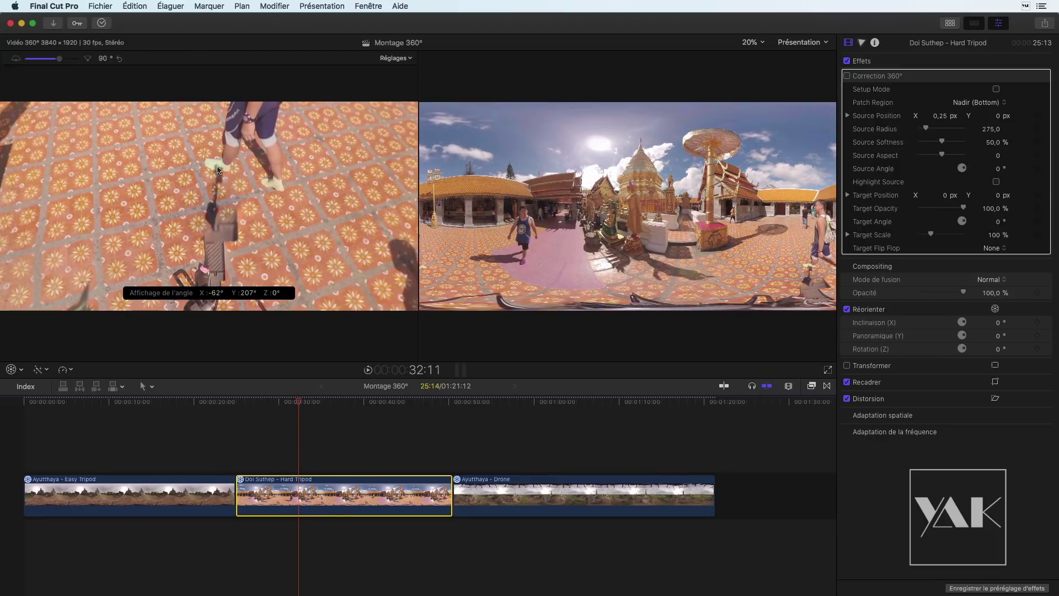
{"action": "left_click_drag", "start_coordinate": [301, 404], "coordinate": [322, 403]}
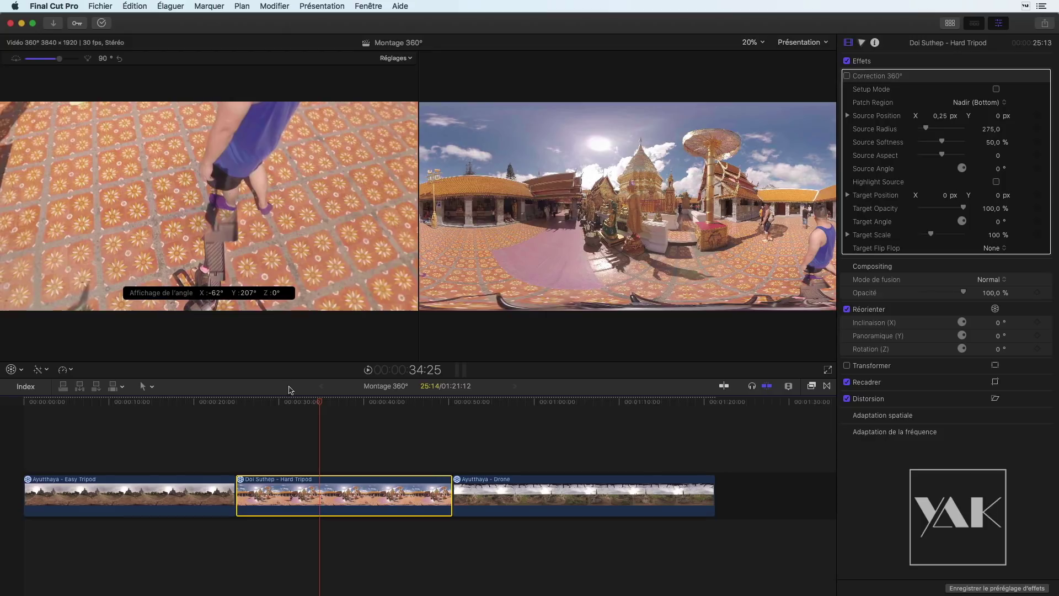
{"action": "mouse_move", "coordinate": [318, 403]}
{"action": "left_mouse_down"}
{"action": "mouse_move", "coordinate": [386, 405]}
{"action": "mouse_move", "coordinate": [277, 410]}
{"action": "mouse_move", "coordinate": [323, 410]}
{"action": "left_mouse_up"}
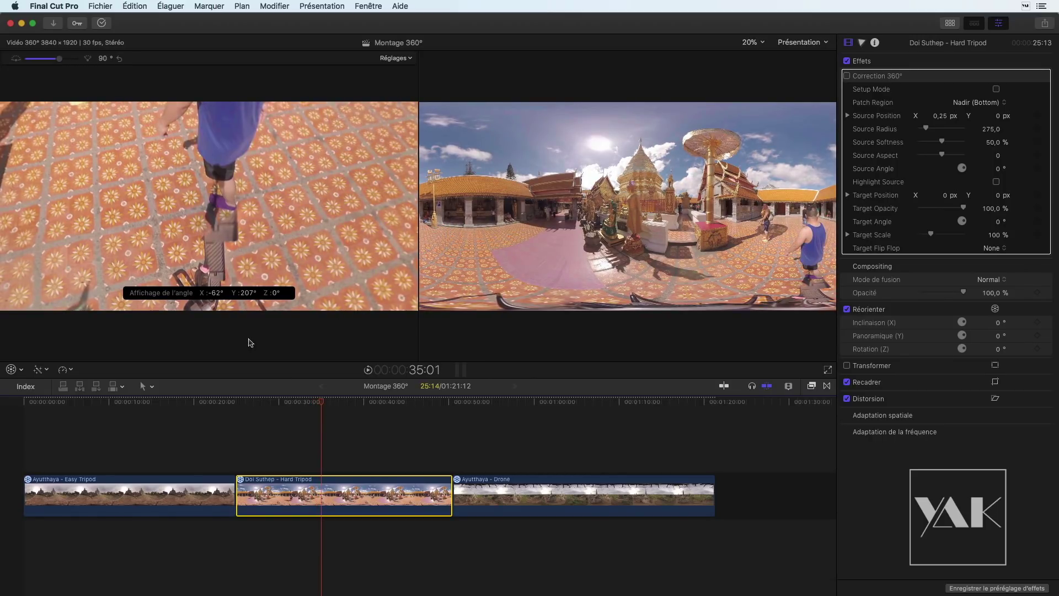
{"action": "mouse_move", "coordinate": [165, 207]}
{"action": "left_mouse_down"}
{"action": "mouse_move", "coordinate": [164, 197]}
{"action": "mouse_move", "coordinate": [150, 208]}
{"action": "left_mouse_up"}
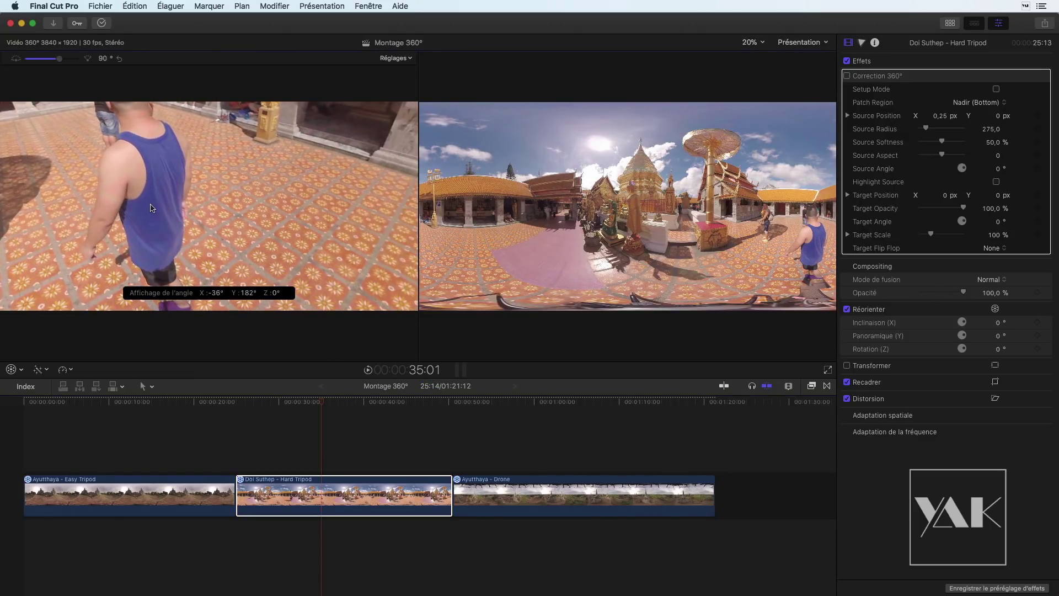
Move the playhead to 28:06 and enable Correction 360° with Setup Mode on the Doi Suthep - Hard Tripod clip
{"action": "left_click_drag", "start_coordinate": [312, 404], "coordinate": [265, 397]}
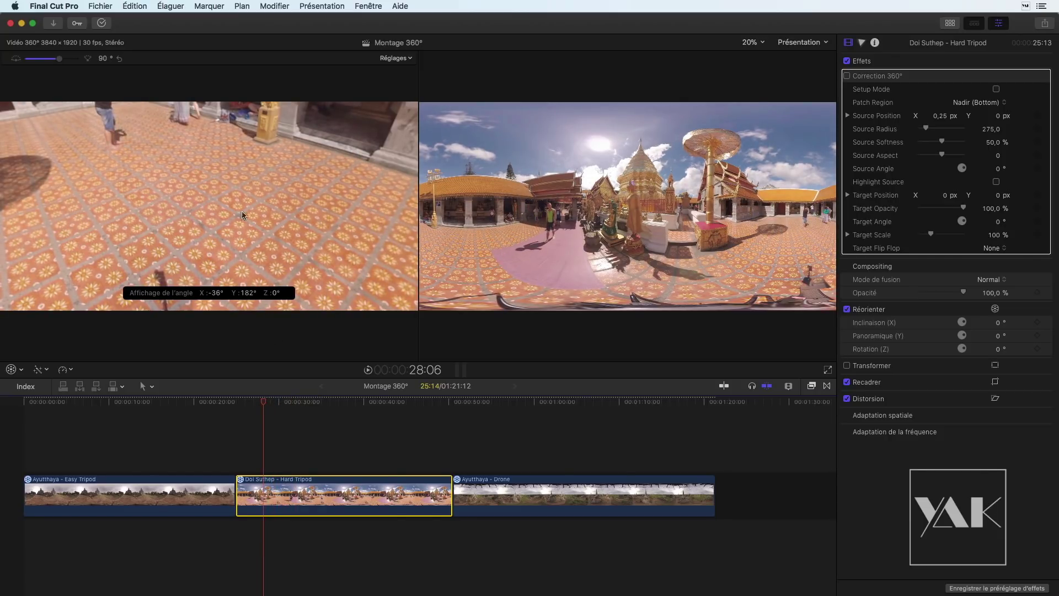
{"action": "left_click_drag", "start_coordinate": [224, 192], "coordinate": [246, 170]}
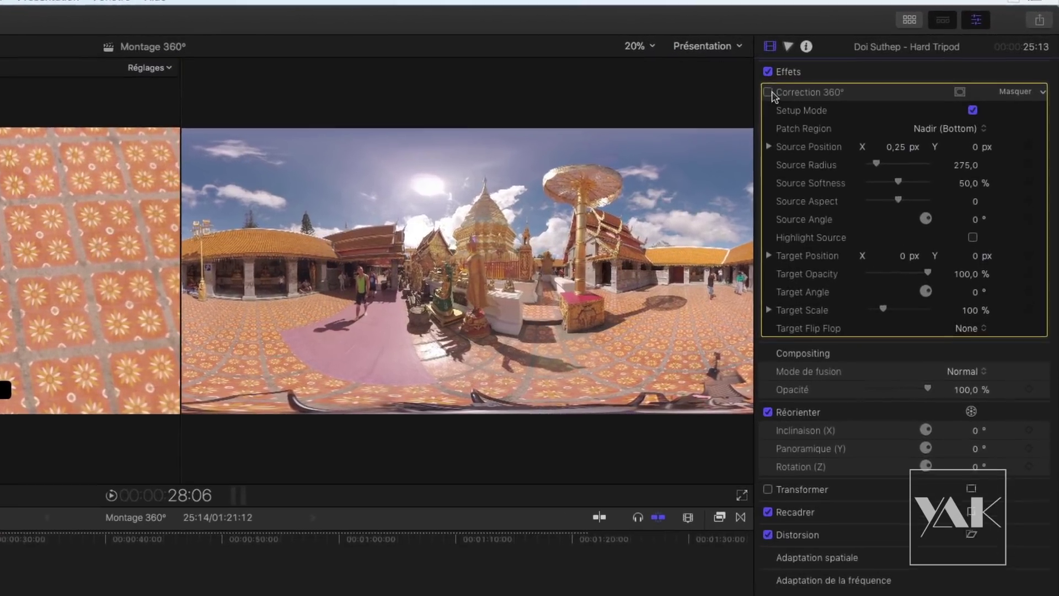
{"action": "left_click", "coordinate": [847, 75]}
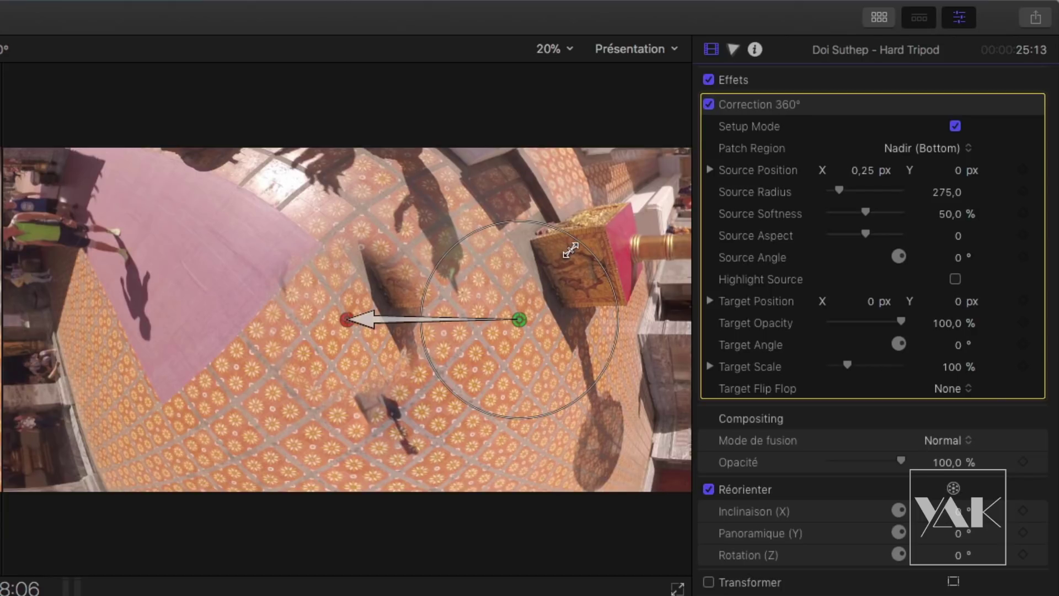
Move the patch source to about X 0,22, Y -0,08 with a radius of 198,0, and the target to X 0,03, Y -0,06
{"action": "left_click_drag", "start_coordinate": [518, 322], "coordinate": [519, 380]}
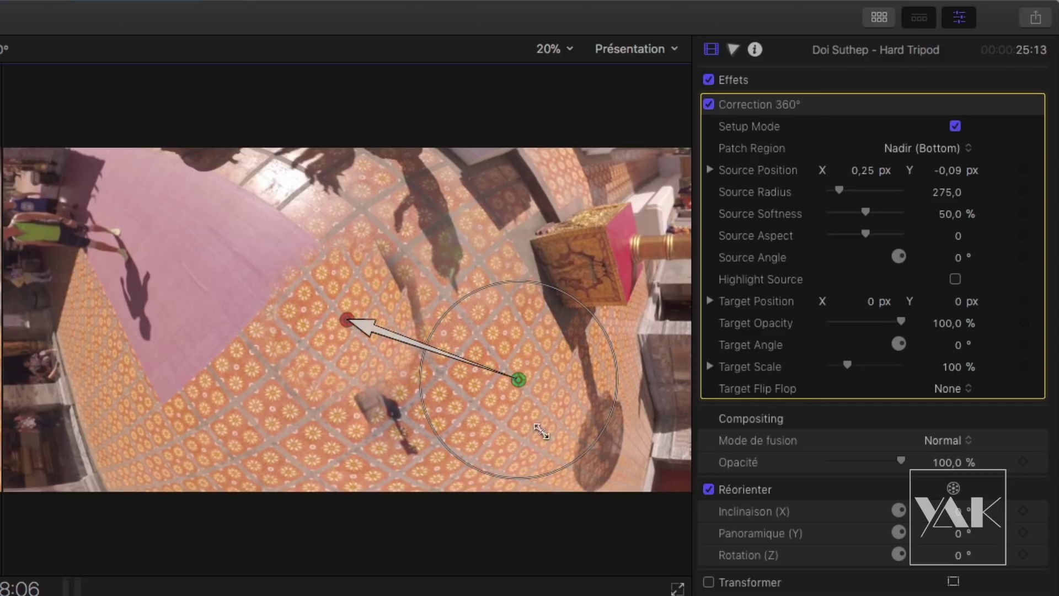
{"action": "left_click_drag", "start_coordinate": [559, 461], "coordinate": [524, 451]}
{"action": "left_click_drag", "start_coordinate": [519, 380], "coordinate": [499, 377]}
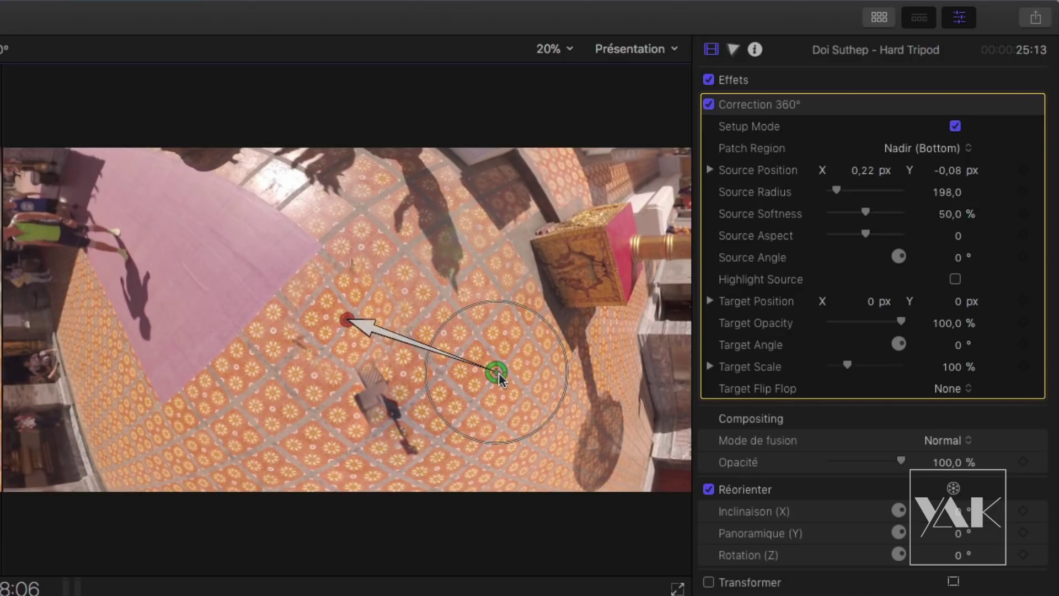
{"action": "left_click_drag", "start_coordinate": [347, 320], "coordinate": [366, 362]}
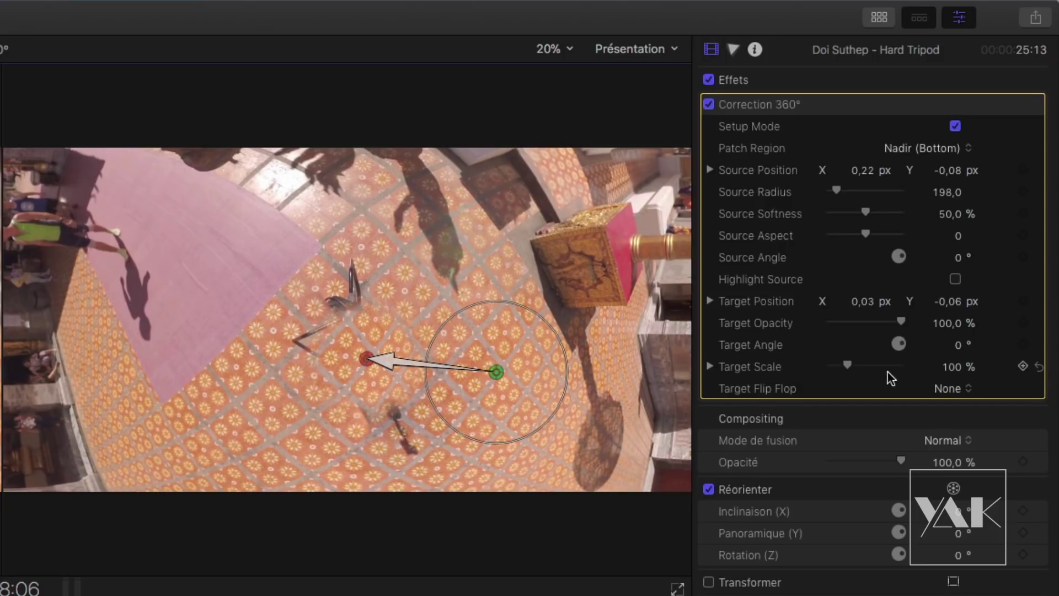
Set Target Scale to 204 % and Target Angle to -9,0 °, and check the tiled floor in the 360° view with Setup Mode off
{"action": "left_click_drag", "start_coordinate": [849, 367], "coordinate": [869, 370]}
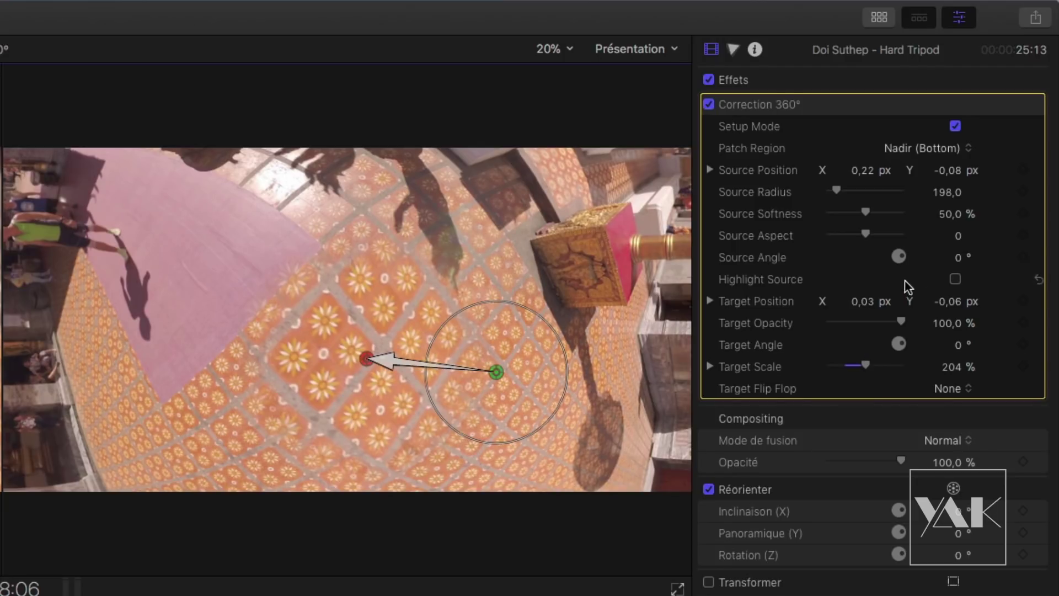
{"action": "mouse_move", "coordinate": [958, 347]}
{"action": "left_mouse_down"}
{"action": "mouse_move", "coordinate": [934, 347]}
{"action": "mouse_move", "coordinate": [959, 350]}
{"action": "left_mouse_up"}
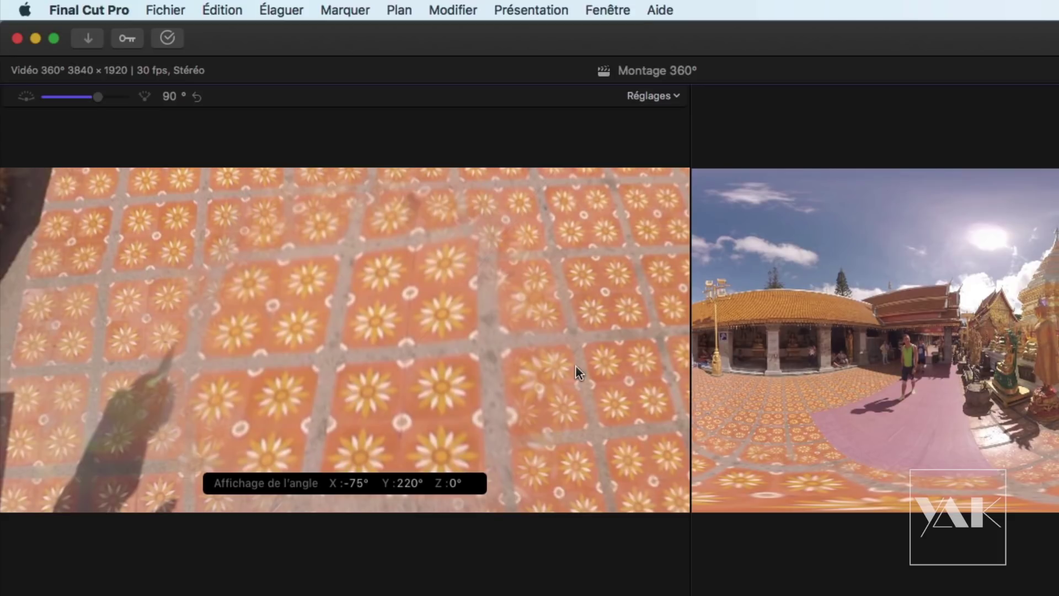
{"action": "mouse_move", "coordinate": [296, 302]}
{"action": "left_mouse_down"}
{"action": "mouse_move", "coordinate": [284, 350]}
{"action": "mouse_move", "coordinate": [234, 338]}
{"action": "mouse_move", "coordinate": [280, 283]}
{"action": "mouse_move", "coordinate": [322, 277]}
{"action": "mouse_move", "coordinate": [320, 298]}
{"action": "mouse_move", "coordinate": [297, 295]}
{"action": "mouse_move", "coordinate": [296, 309]}
{"action": "mouse_move", "coordinate": [301, 291]}
{"action": "left_mouse_up"}
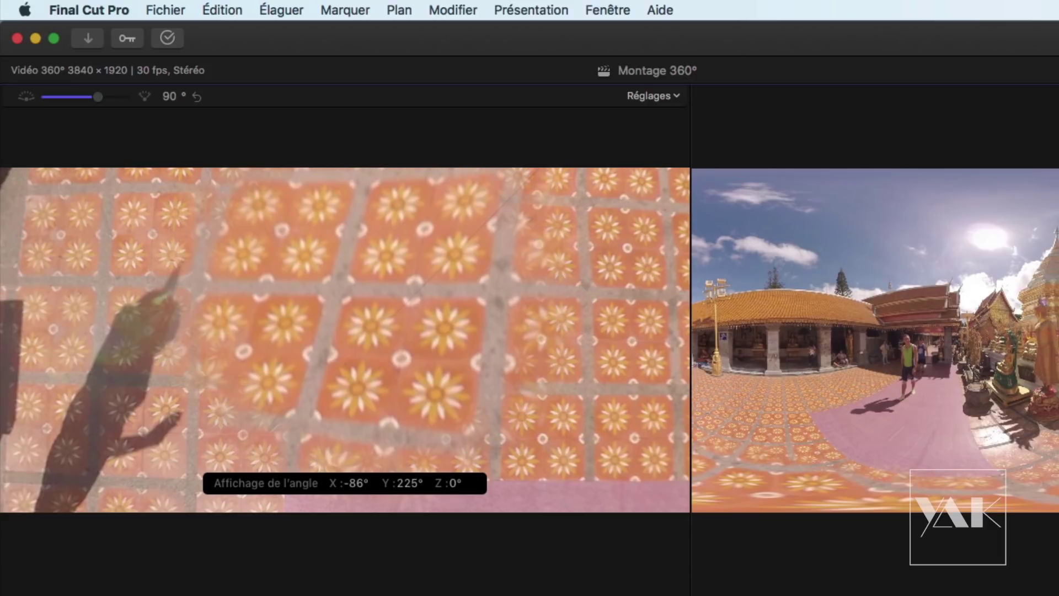
Check the patch edges on the tiles and reduce Source Radius to 175,0 and Source Softness to 28,72 %
{"action": "left_click_drag", "start_coordinate": [429, 296], "coordinate": [455, 276]}
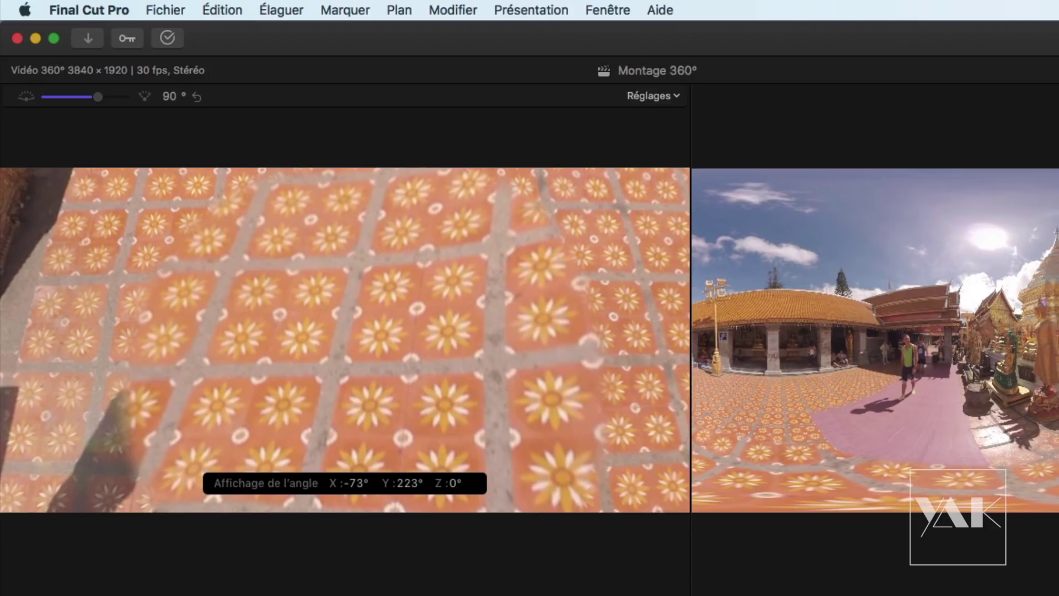
{"action": "mouse_move", "coordinate": [501, 308]}
{"action": "left_mouse_down"}
{"action": "mouse_move", "coordinate": [504, 318]}
{"action": "mouse_move", "coordinate": [515, 306]}
{"action": "mouse_move", "coordinate": [504, 308]}
{"action": "left_mouse_up"}
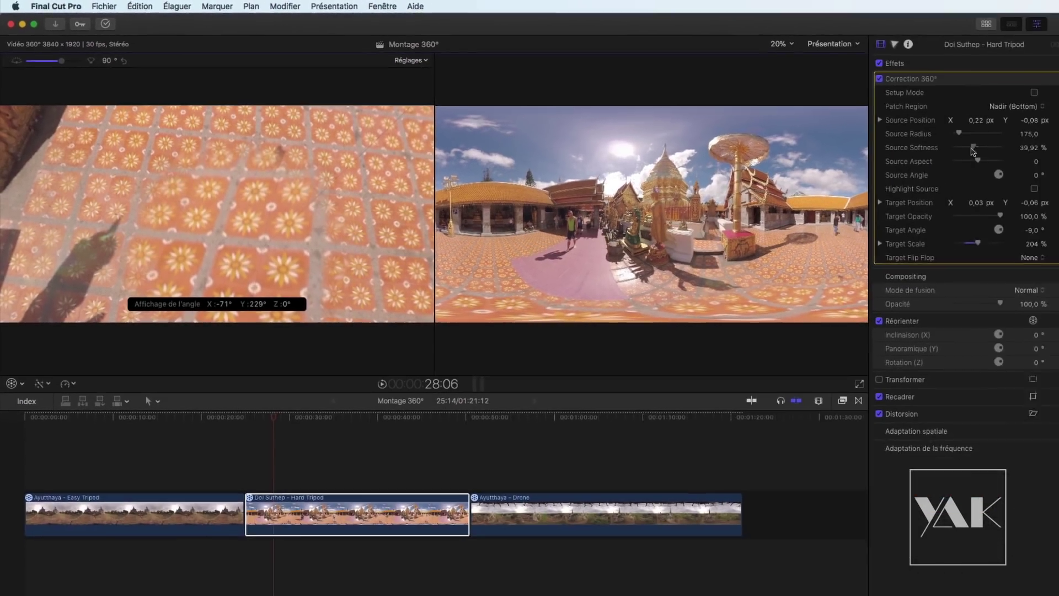
{"action": "left_click_drag", "start_coordinate": [972, 149], "coordinate": [967, 150]}
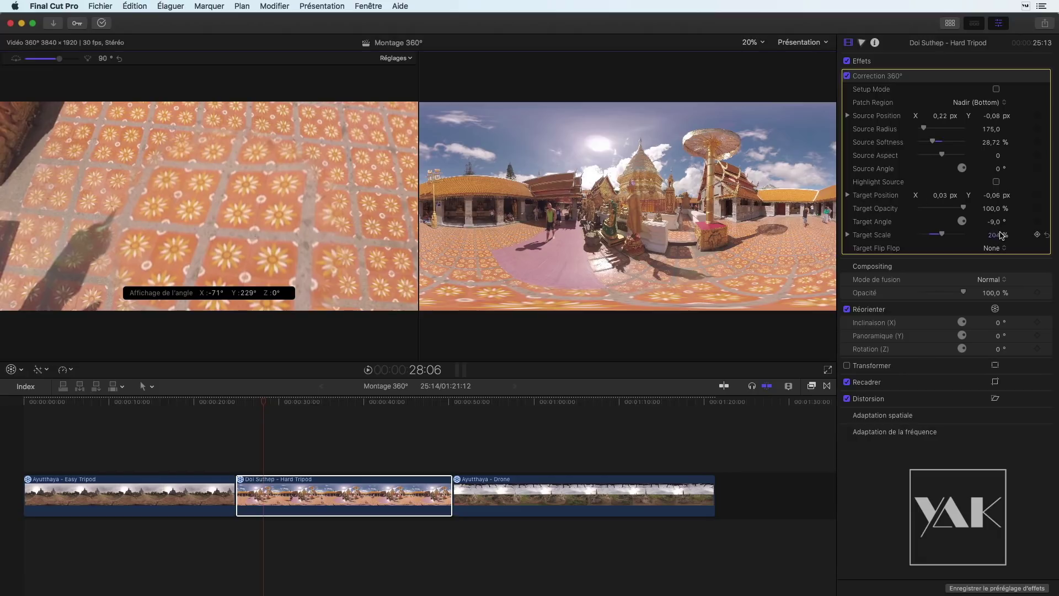
Set Target Angle to -8,2 °, Target Scale to 139 % and Source Aspect to 0,35 for the floor patch
{"action": "left_click", "coordinate": [996, 222]}
{"action": "left_click_drag", "start_coordinate": [994, 222], "coordinate": [937, 239]}
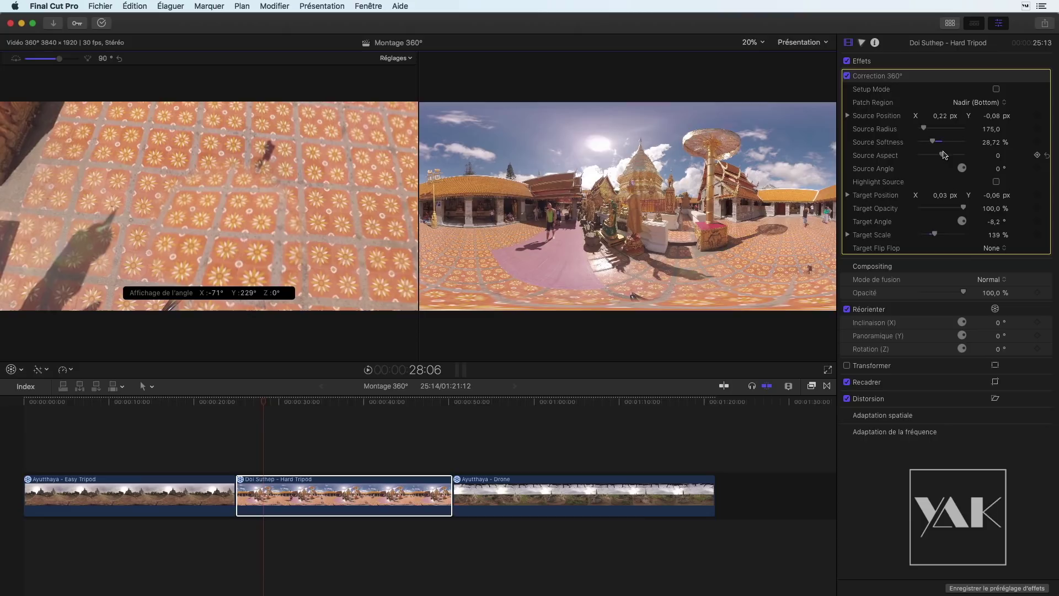
{"action": "left_click_drag", "start_coordinate": [941, 155], "coordinate": [949, 157]}
{"action": "left_click", "coordinate": [996, 223]}
{"action": "mouse_move", "coordinate": [996, 223]}
{"action": "left_mouse_down"}
{"action": "mouse_move", "coordinate": [974, 223]}
{"action": "mouse_move", "coordinate": [994, 224]}
{"action": "left_mouse_up"}
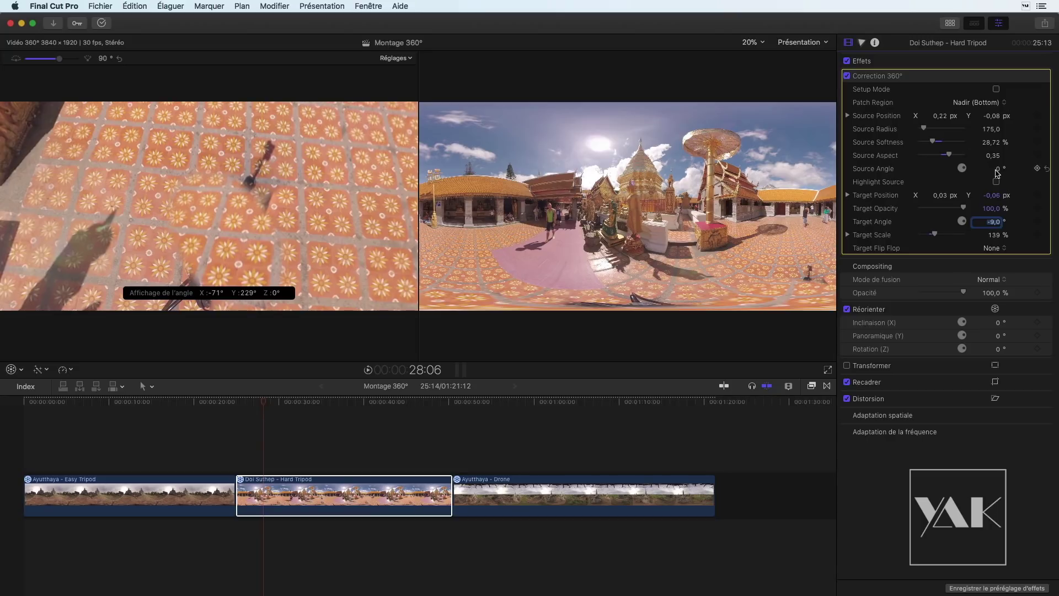
Set Source Angle to 122,0 °, Source Aspect to 0,23, Source Softness to 35,97 %, Target Angle to -13,2 ° and Target Scale to 221 %, and inspect the floor
{"action": "left_click_drag", "start_coordinate": [999, 169], "coordinate": [999, 169]}
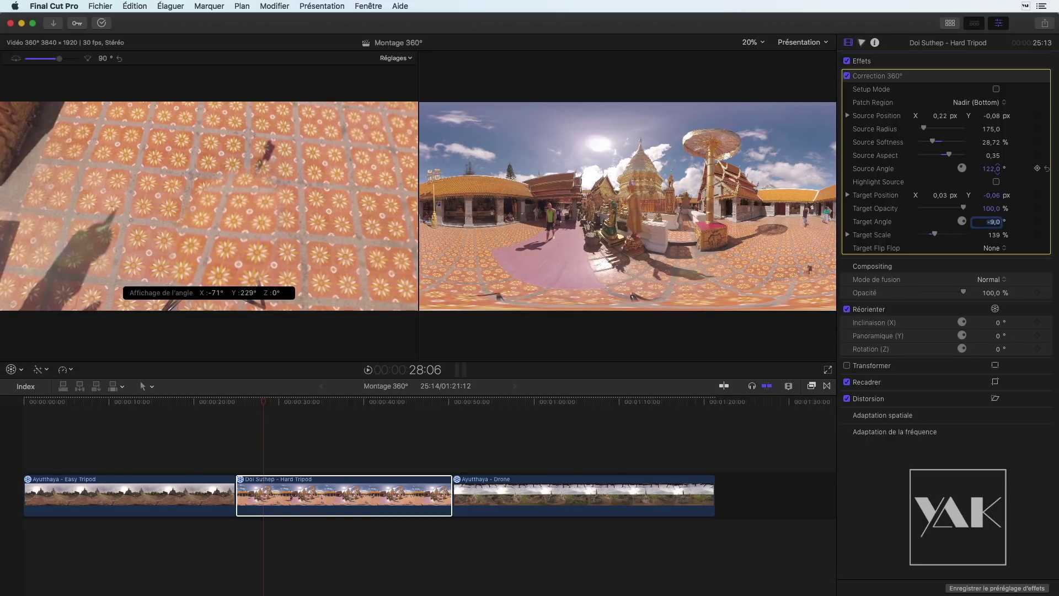
{"action": "left_click_drag", "start_coordinate": [999, 171], "coordinate": [1000, 172]}
{"action": "mouse_move", "coordinate": [949, 156]}
{"action": "left_mouse_down"}
{"action": "mouse_move", "coordinate": [940, 143]}
{"action": "mouse_move", "coordinate": [915, 144]}
{"action": "mouse_move", "coordinate": [950, 144]}
{"action": "mouse_move", "coordinate": [936, 145]}
{"action": "left_mouse_up"}
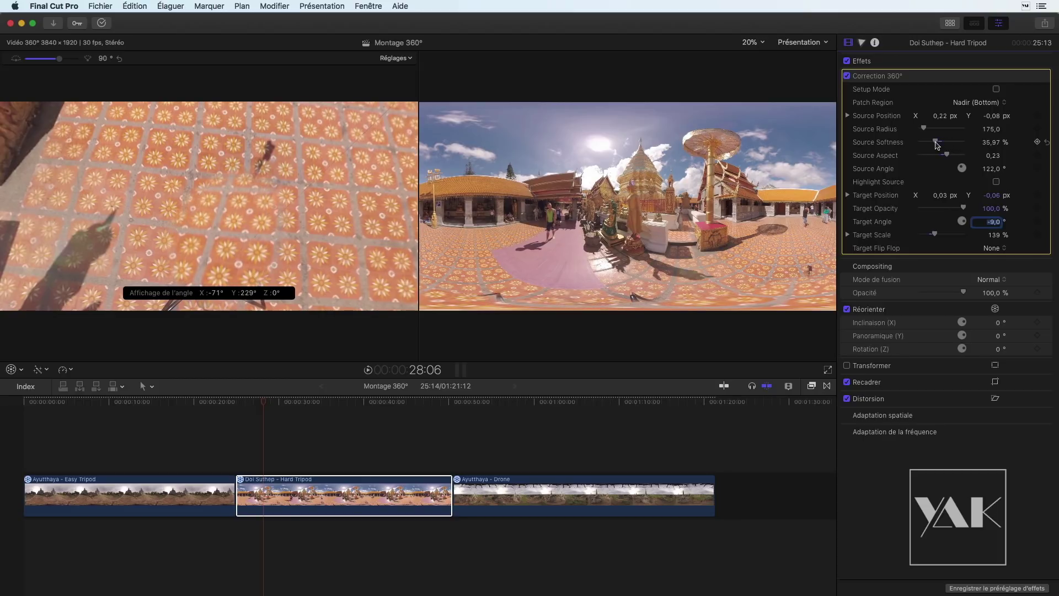
{"action": "left_click_drag", "start_coordinate": [937, 235], "coordinate": [944, 234]}
{"action": "left_click_drag", "start_coordinate": [149, 186], "coordinate": [188, 198]}
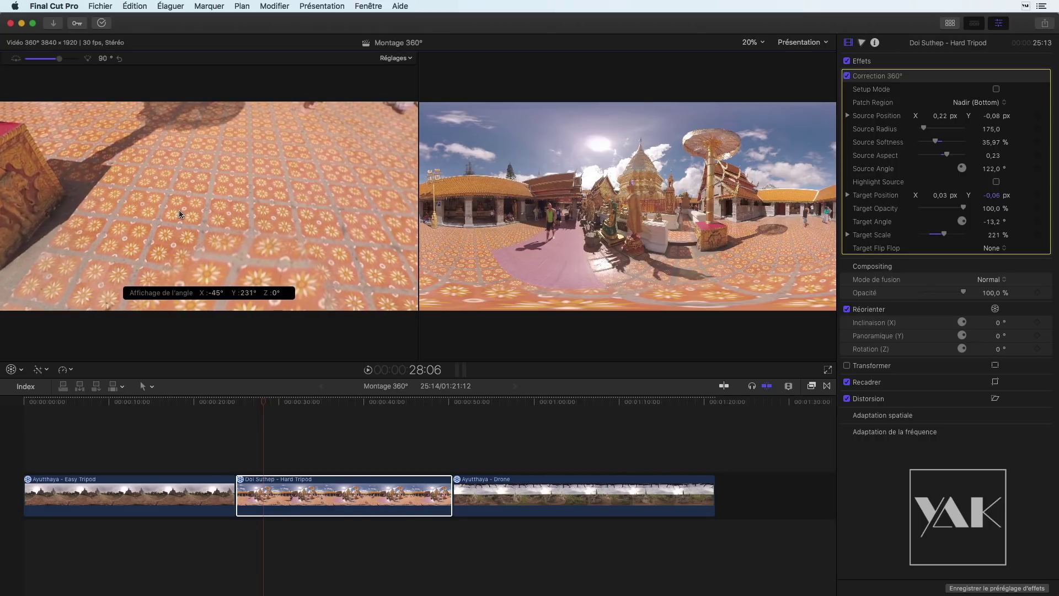
{"action": "left_click_drag", "start_coordinate": [224, 161], "coordinate": [228, 160]}
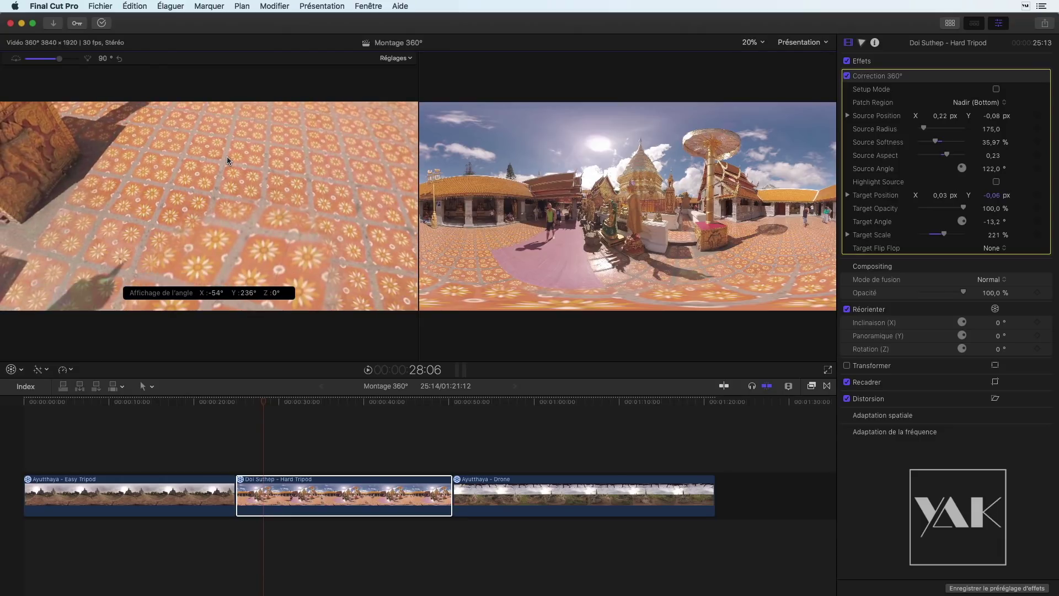
Scrub the Doi Suthep clip to where a passer-by crosses the floor, and highlight the patch source at 35:28 to compare it with their path
{"action": "left_click_drag", "start_coordinate": [264, 401], "coordinate": [299, 404]}
{"action": "left_click_drag", "start_coordinate": [328, 238], "coordinate": [288, 238]}
{"action": "left_click_drag", "start_coordinate": [298, 407], "coordinate": [333, 407]}
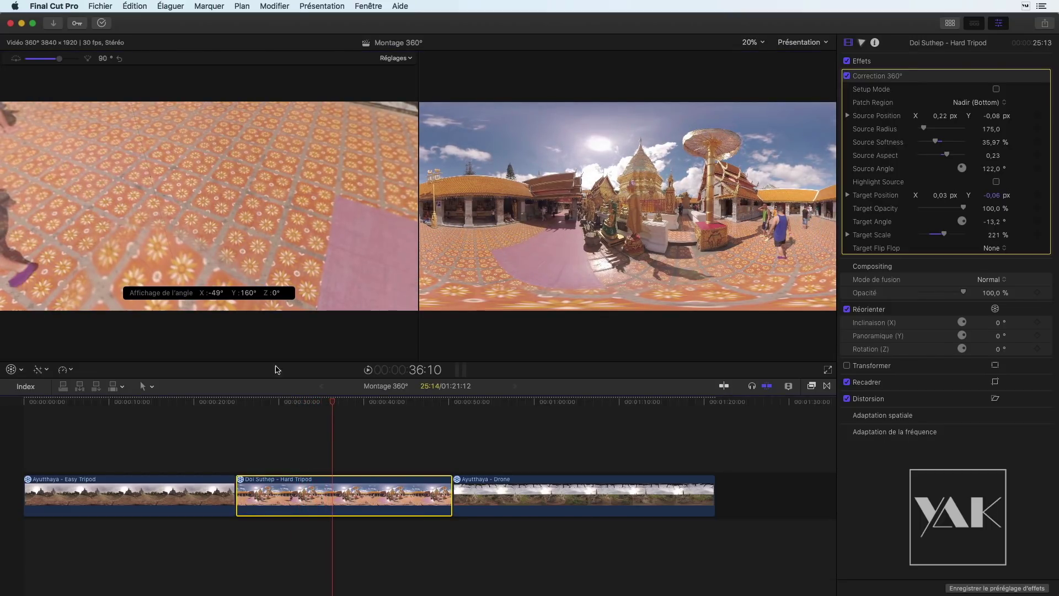
{"action": "left_click_drag", "start_coordinate": [78, 200], "coordinate": [101, 198]}
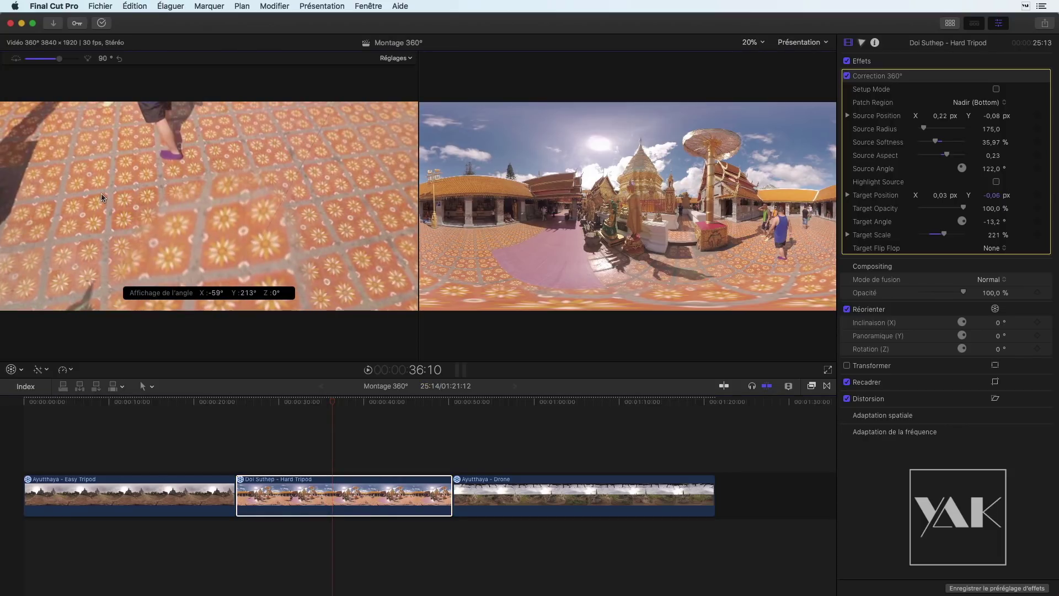
{"action": "mouse_move", "coordinate": [338, 407]}
{"action": "left_mouse_down"}
{"action": "mouse_move", "coordinate": [423, 409]}
{"action": "mouse_move", "coordinate": [309, 413]}
{"action": "mouse_move", "coordinate": [327, 414]}
{"action": "left_mouse_up"}
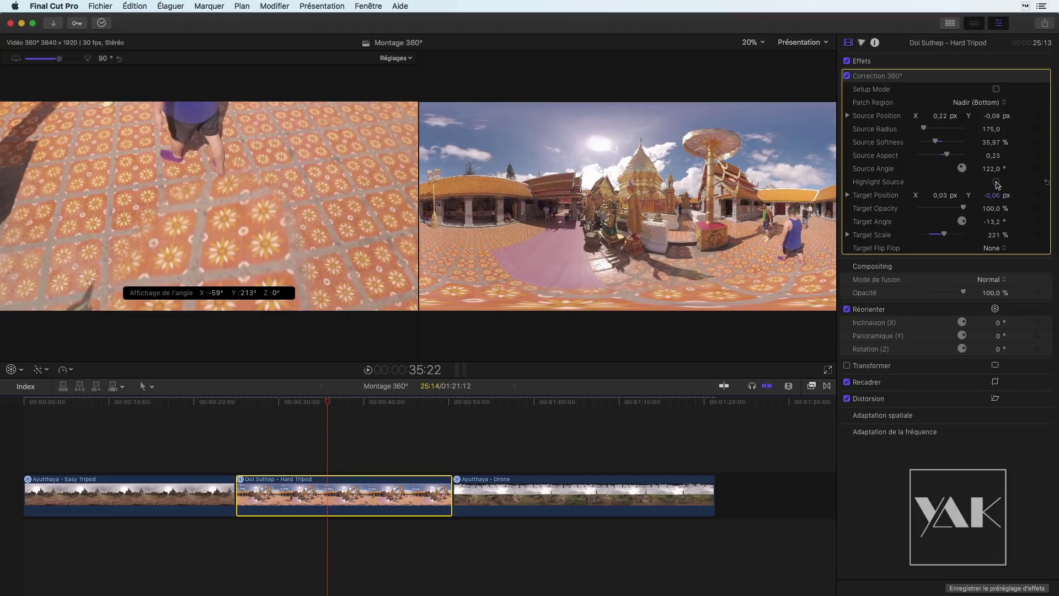
{"action": "left_click", "coordinate": [996, 182]}
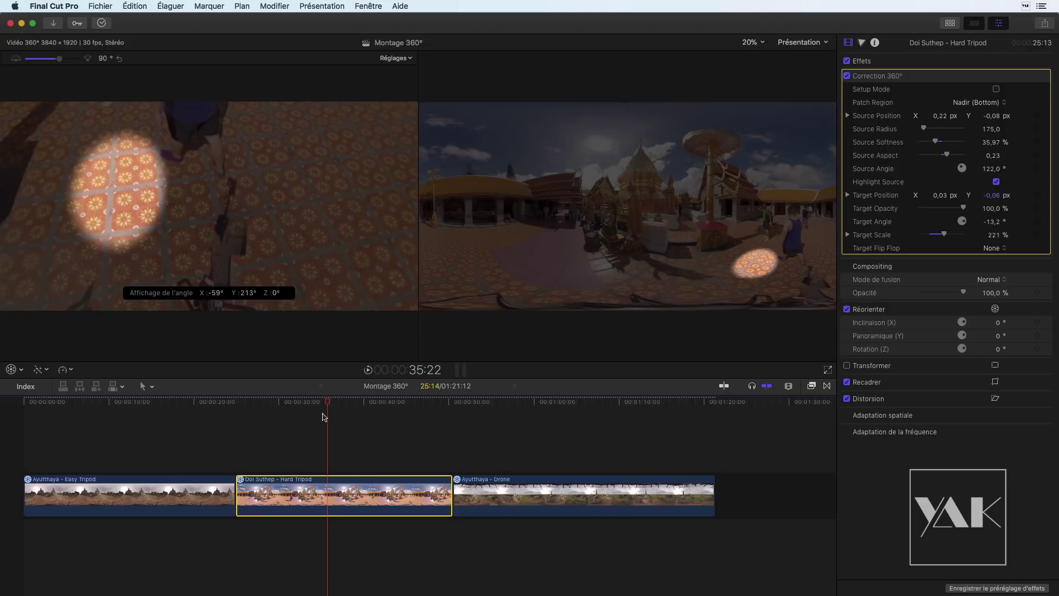
{"action": "mouse_move", "coordinate": [329, 407]}
{"action": "left_mouse_down"}
{"action": "mouse_move", "coordinate": [344, 406]}
{"action": "mouse_move", "coordinate": [331, 407]}
{"action": "left_mouse_up"}
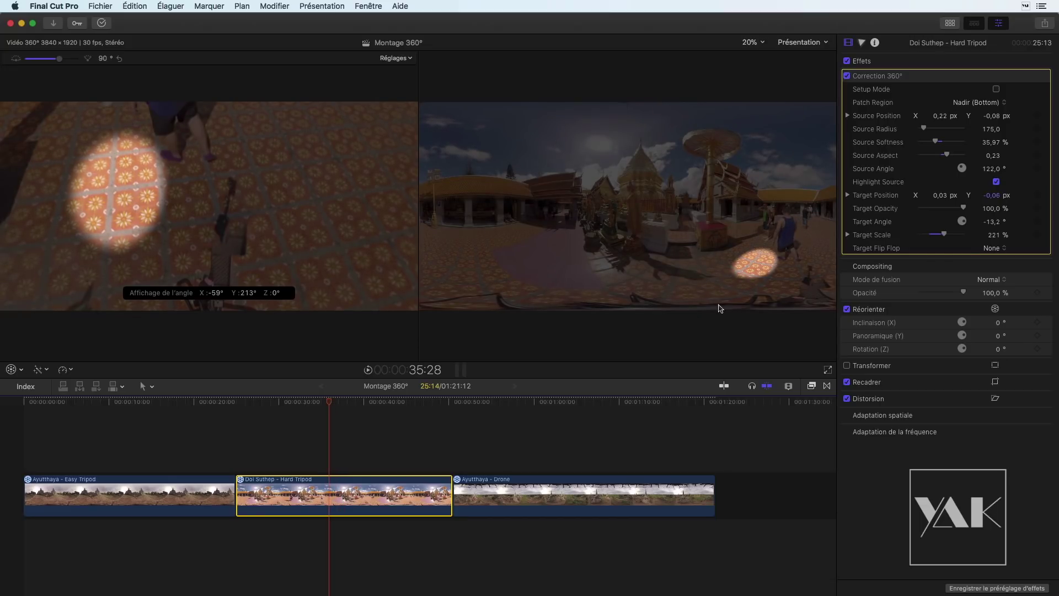
{"action": "left_click", "coordinate": [762, 268]}
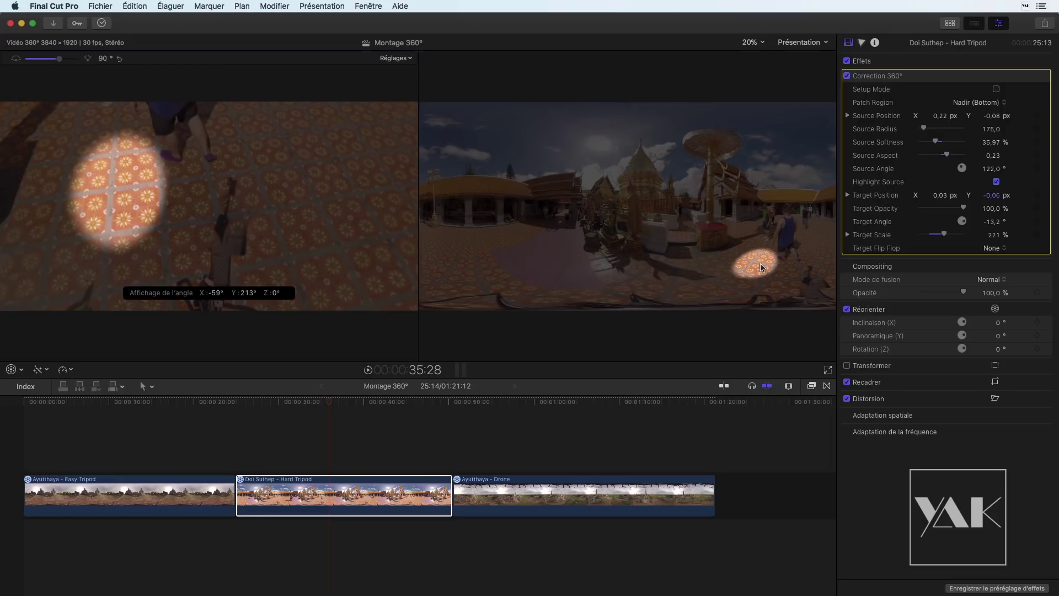
Move the patch source in Setup Mode to about X 0,23, Y -0,04 with a radius of 196,6, and turn off Setup Mode and Highlight Source
{"action": "left_click", "coordinate": [997, 90]}
{"action": "left_click_drag", "start_coordinate": [719, 242], "coordinate": [697, 257]}
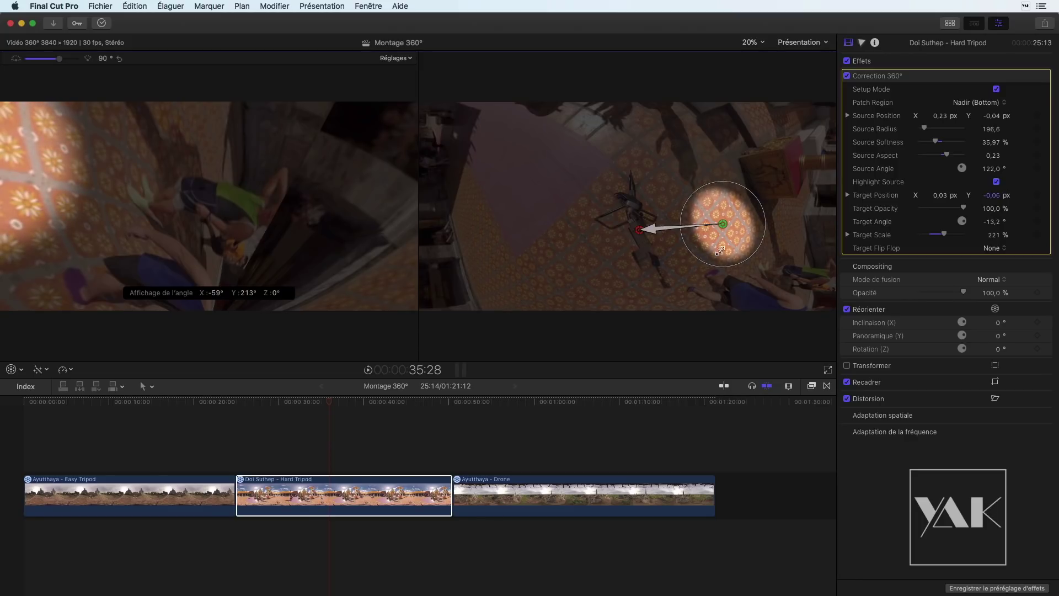
{"action": "left_click", "coordinate": [997, 89]}
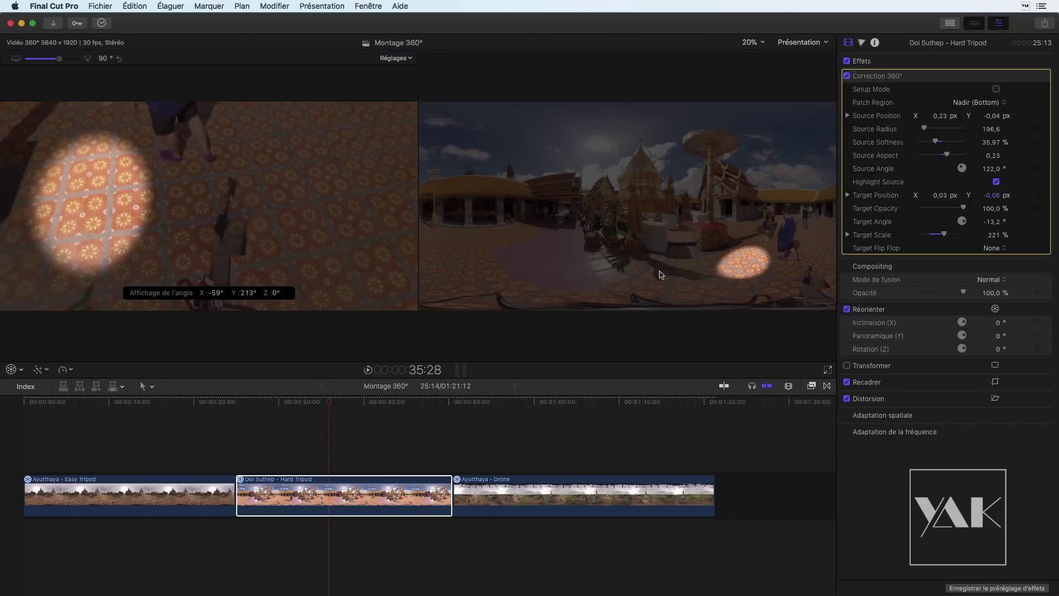
{"action": "left_click", "coordinate": [998, 90]}
{"action": "left_click", "coordinate": [997, 90]}
{"action": "left_click", "coordinate": [996, 182]}
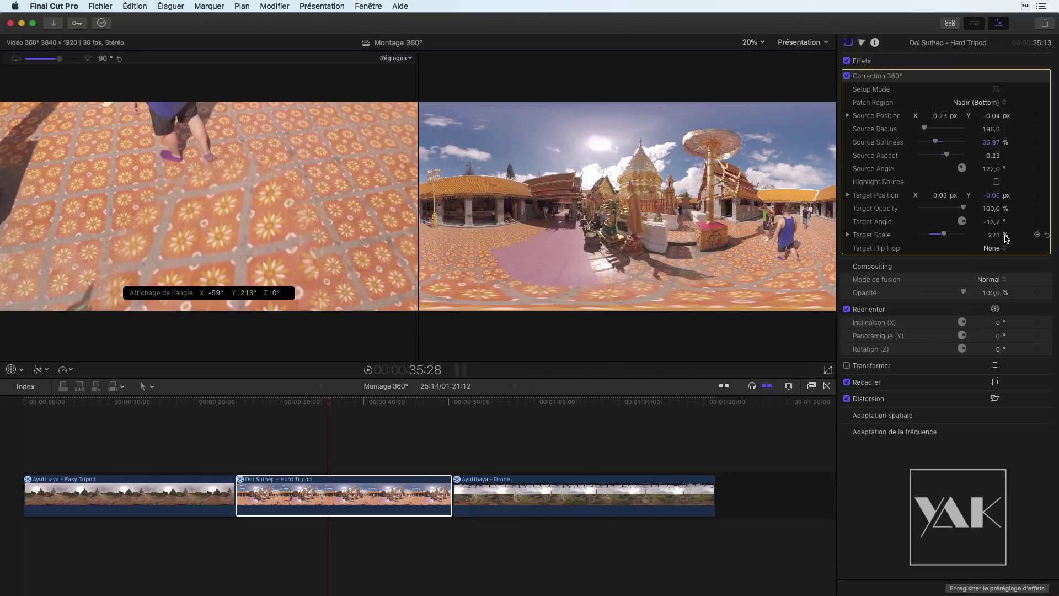
Set Target Angle to -11,2 °, Target Scale to 167 % and Source Softness to 6,91 %, and check the source area with Highlight Source
{"action": "mouse_move", "coordinate": [993, 221]}
{"action": "left_mouse_down"}
{"action": "mouse_move", "coordinate": [973, 247]}
{"action": "mouse_move", "coordinate": [939, 239]}
{"action": "mouse_move", "coordinate": [991, 222]}
{"action": "left_mouse_up"}
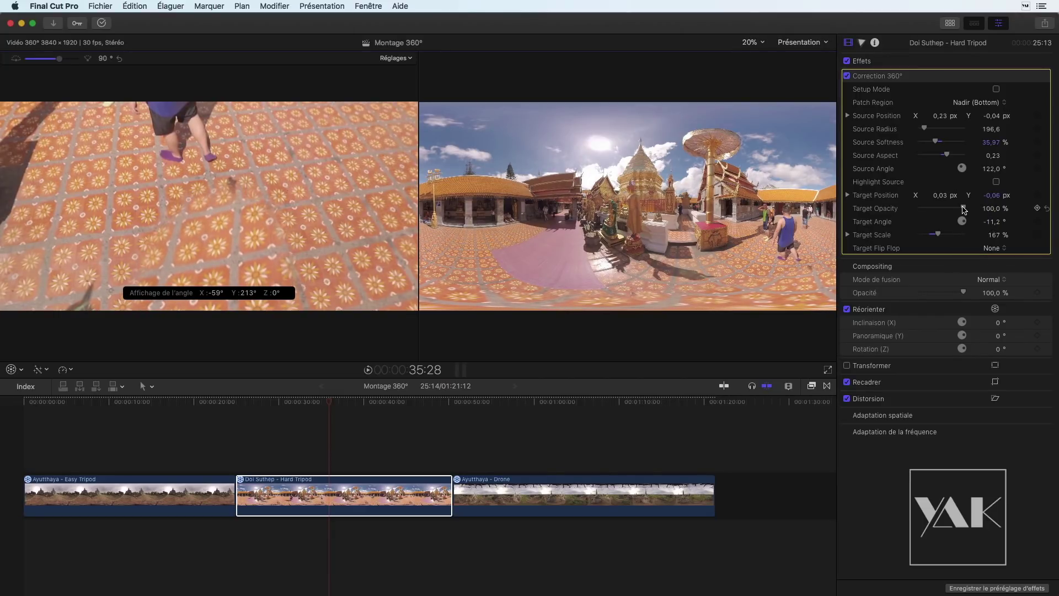
{"action": "left_click_drag", "start_coordinate": [936, 145], "coordinate": [923, 143]}
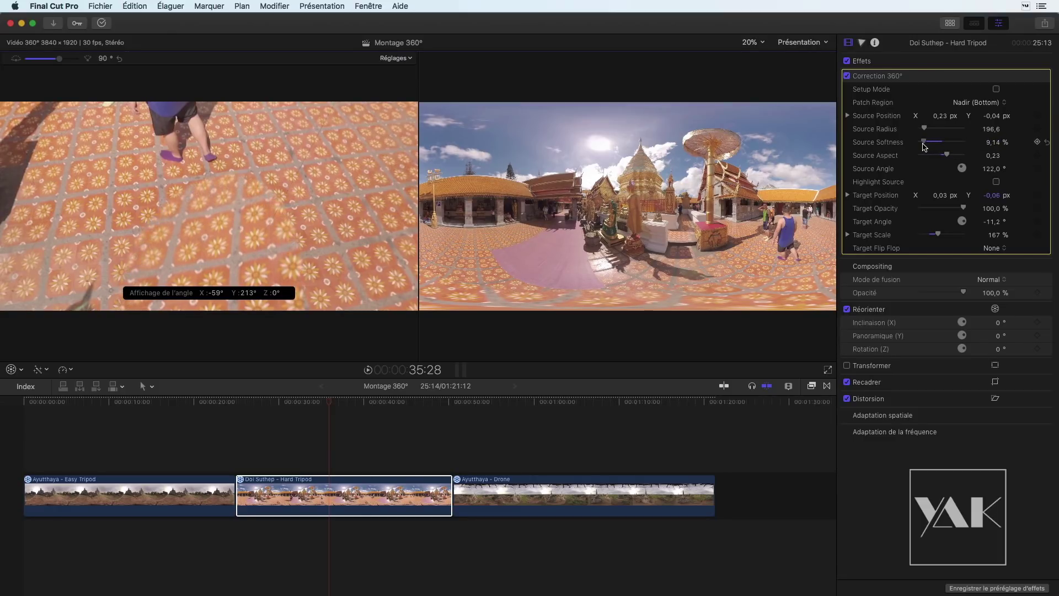
{"action": "mouse_move", "coordinate": [273, 148]}
{"action": "left_mouse_down"}
{"action": "mouse_move", "coordinate": [261, 170]}
{"action": "mouse_move", "coordinate": [291, 174]}
{"action": "mouse_move", "coordinate": [264, 167]}
{"action": "left_mouse_up"}
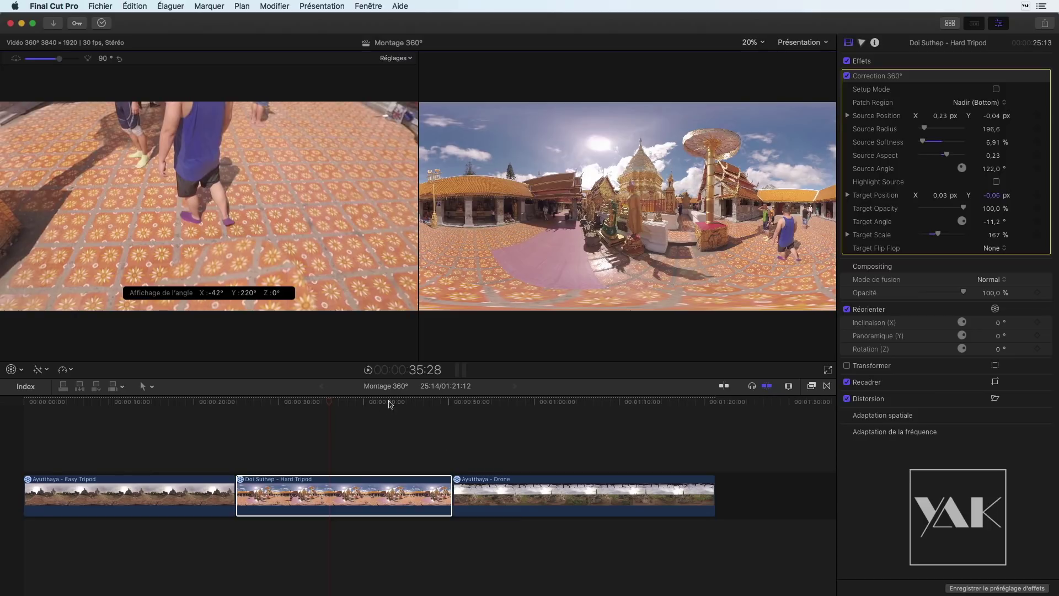
{"action": "left_click", "coordinate": [997, 182]}
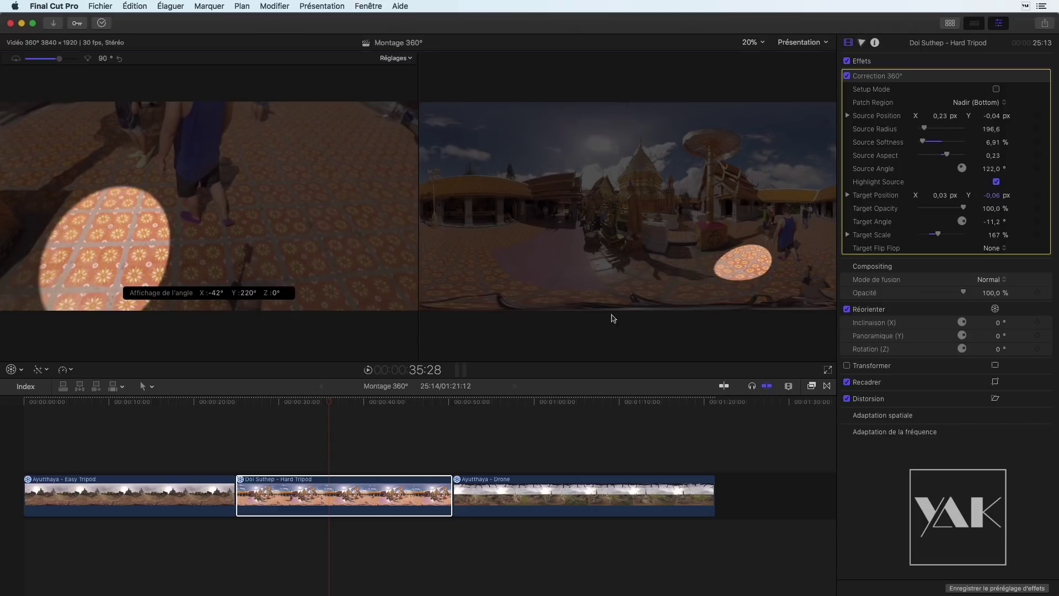
Select the Ayutthaya - Drone clip with the playhead at 52:24 and set its Patch Region to Zenith (Top)
{"action": "left_click", "coordinate": [481, 406]}
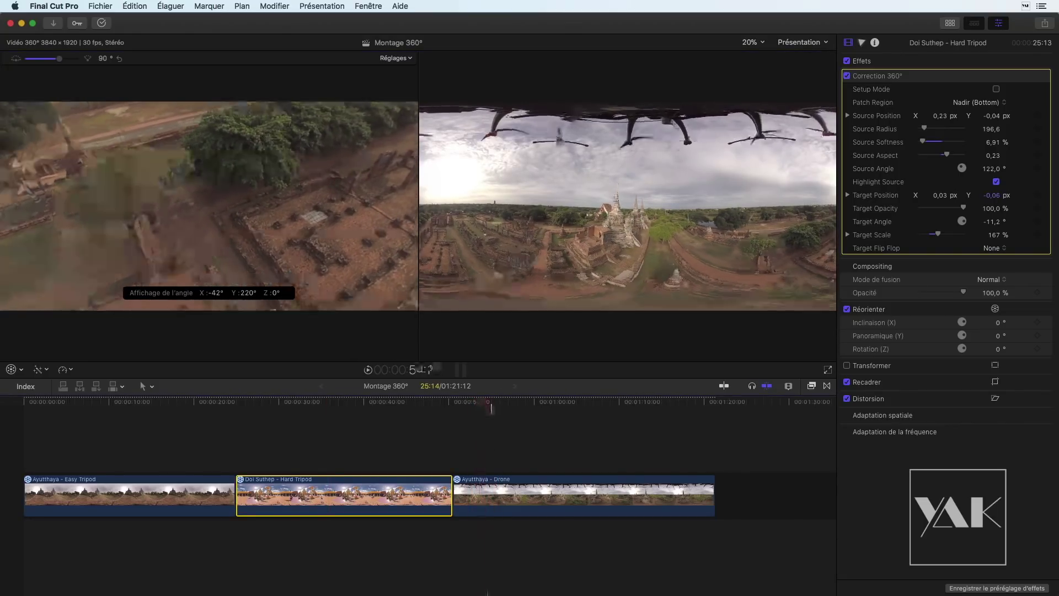
{"action": "left_click", "coordinate": [502, 490]}
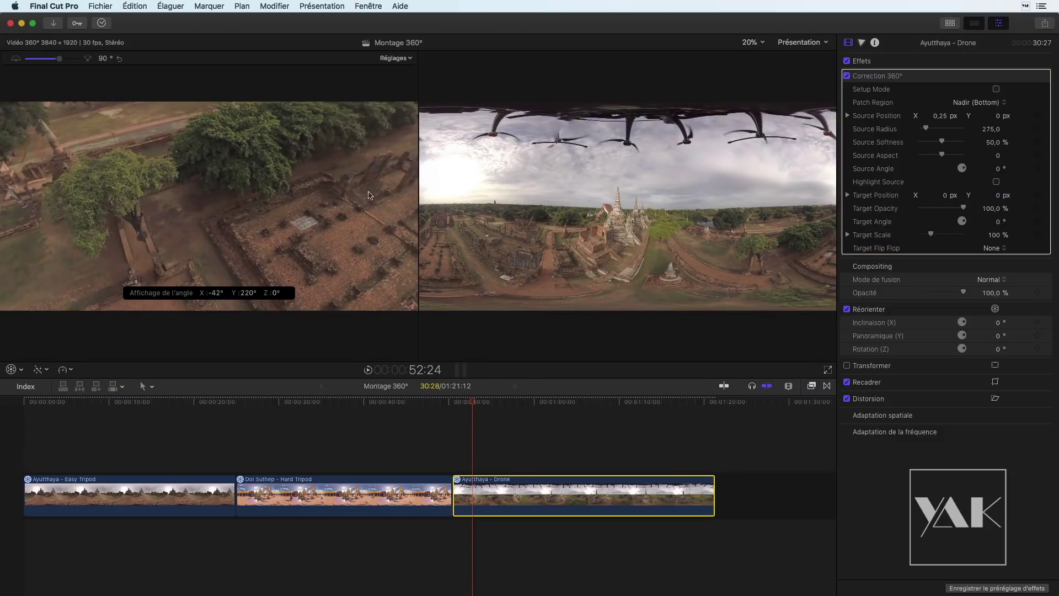
{"action": "left_click_drag", "start_coordinate": [212, 217], "coordinate": [238, 190]}
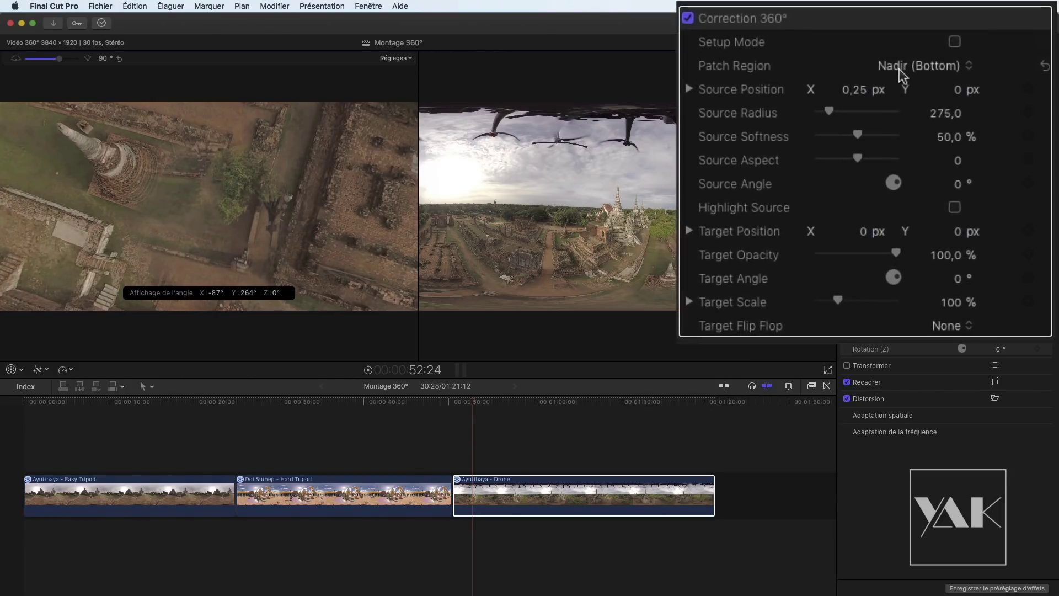
{"action": "left_click", "coordinate": [912, 65]}
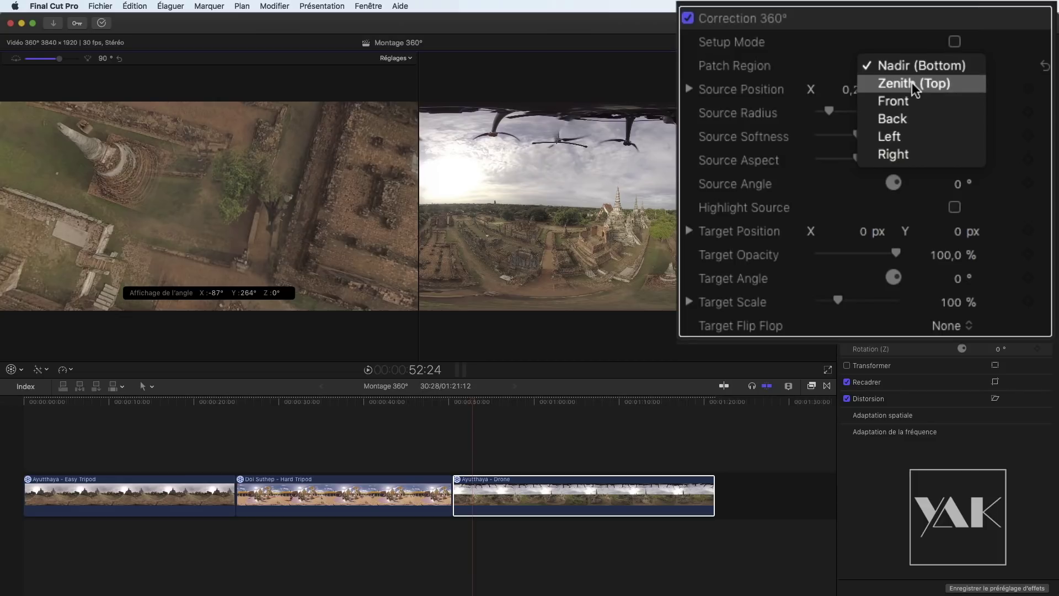
{"action": "left_click", "coordinate": [974, 112]}
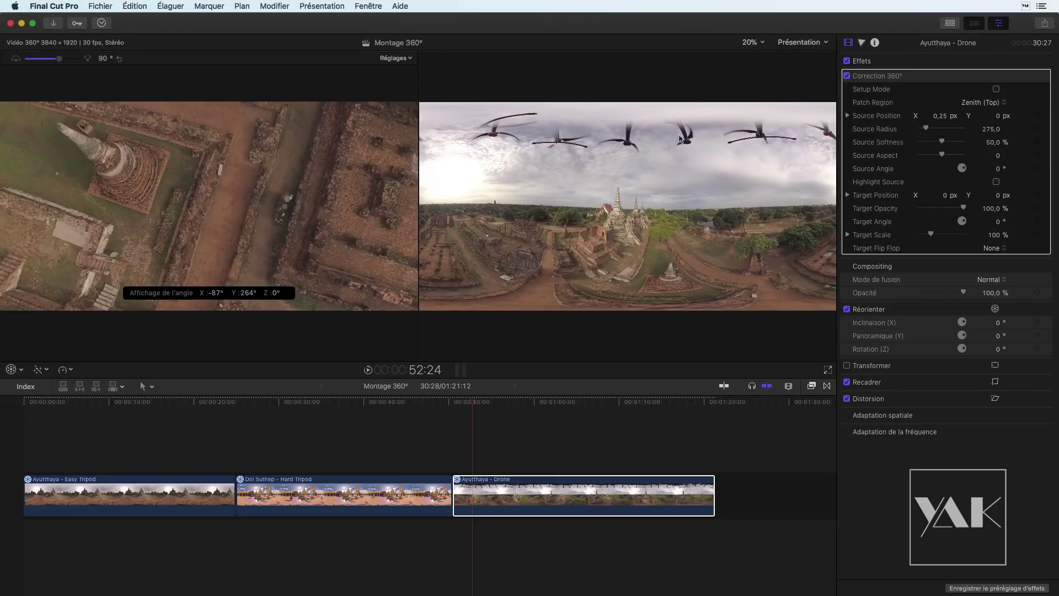
Enable Setup Mode for the drone patch and place its source on the sky at about X -0,32, Y 0,1 with a 278,2 radius, previewing at 53:18
{"action": "left_click_drag", "start_coordinate": [232, 183], "coordinate": [258, 286]}
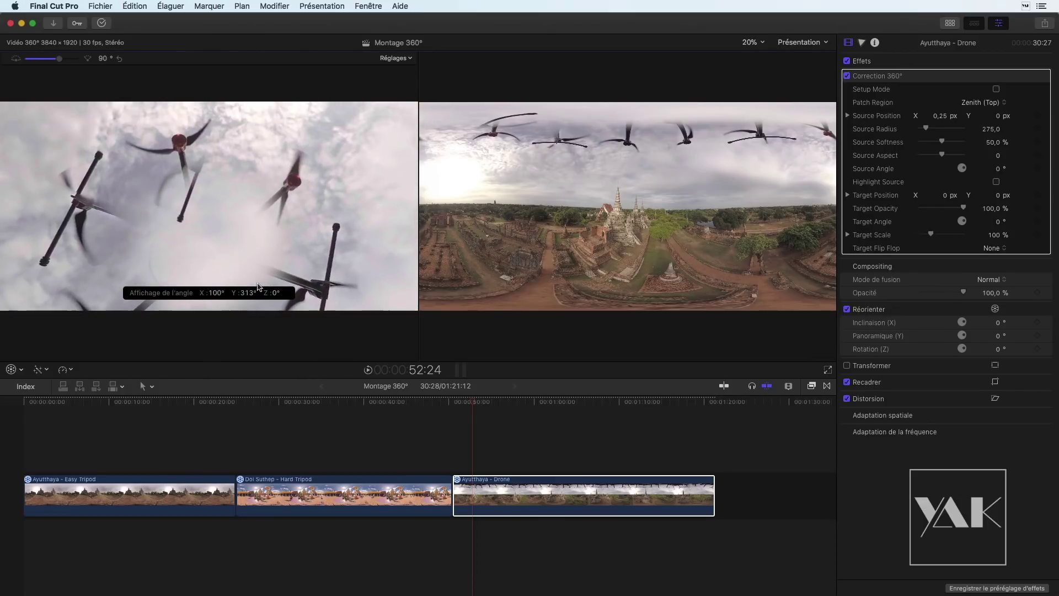
{"action": "left_click_drag", "start_coordinate": [164, 251], "coordinate": [180, 205]}
{"action": "left_click_drag", "start_coordinate": [227, 234], "coordinate": [192, 223]}
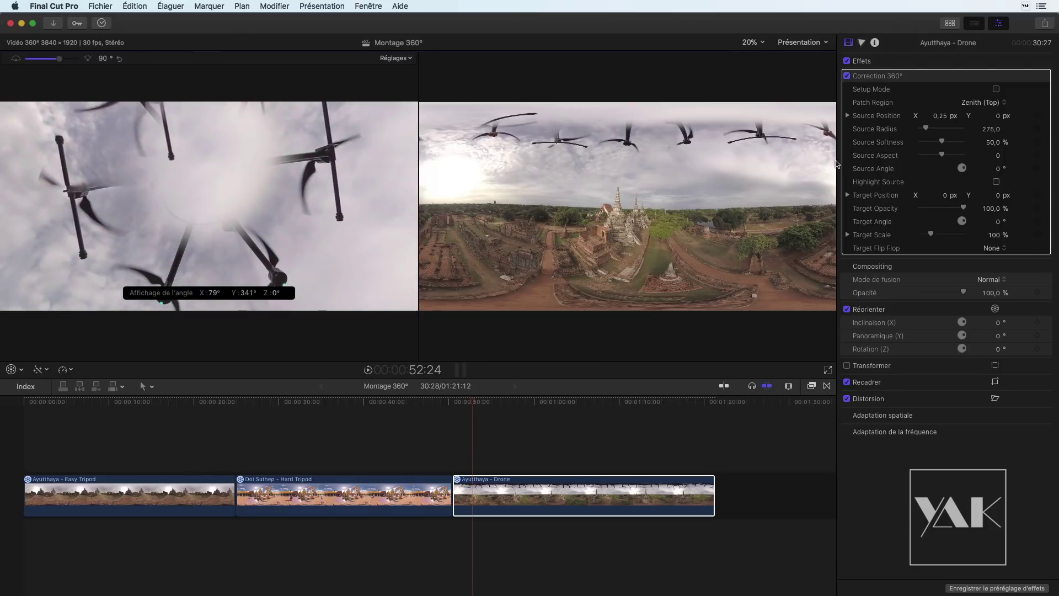
{"action": "left_click", "coordinate": [997, 89]}
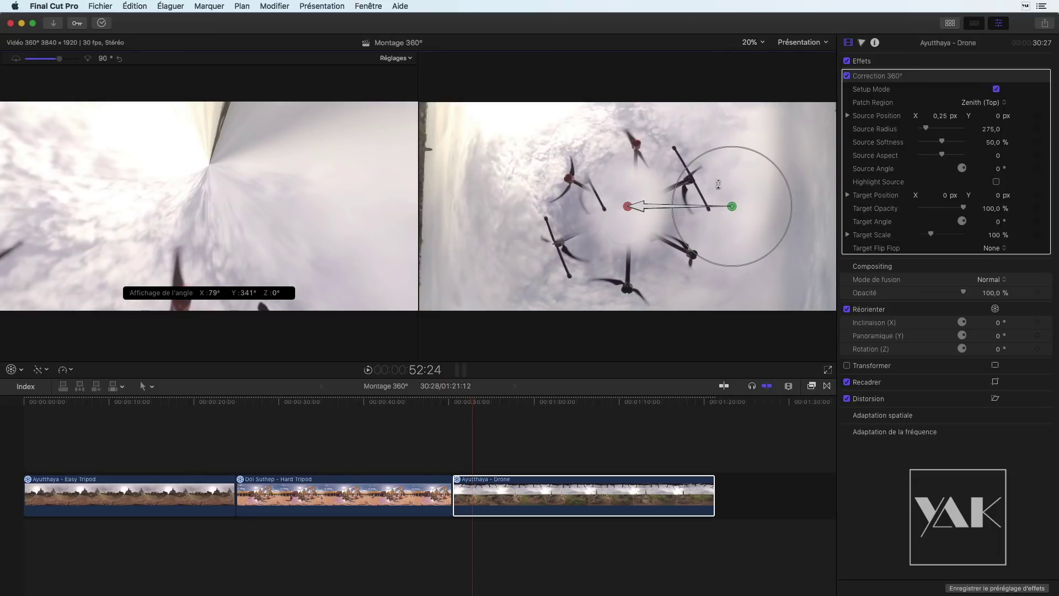
{"action": "left_click_drag", "start_coordinate": [731, 207], "coordinate": [502, 154]}
{"action": "left_click_drag", "start_coordinate": [499, 218], "coordinate": [500, 215]}
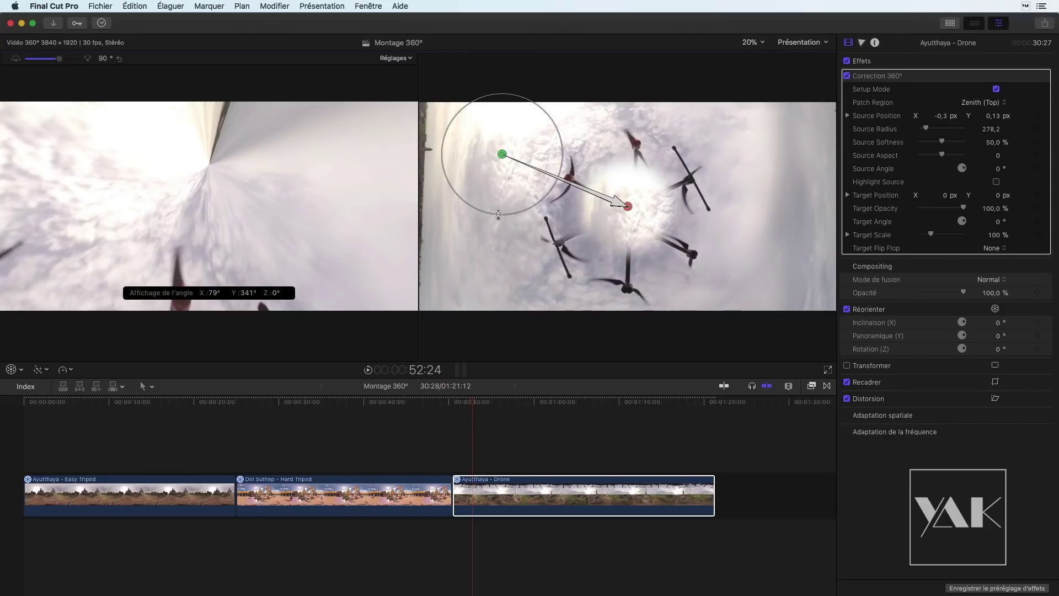
{"action": "left_click", "coordinate": [479, 403]}
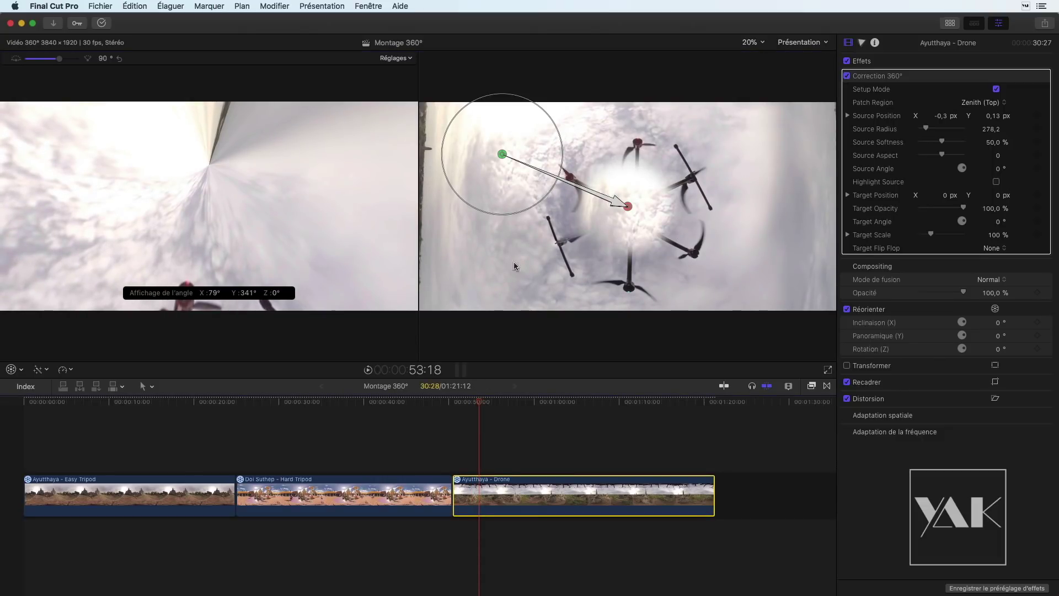
{"action": "left_click_drag", "start_coordinate": [502, 154], "coordinate": [494, 164]}
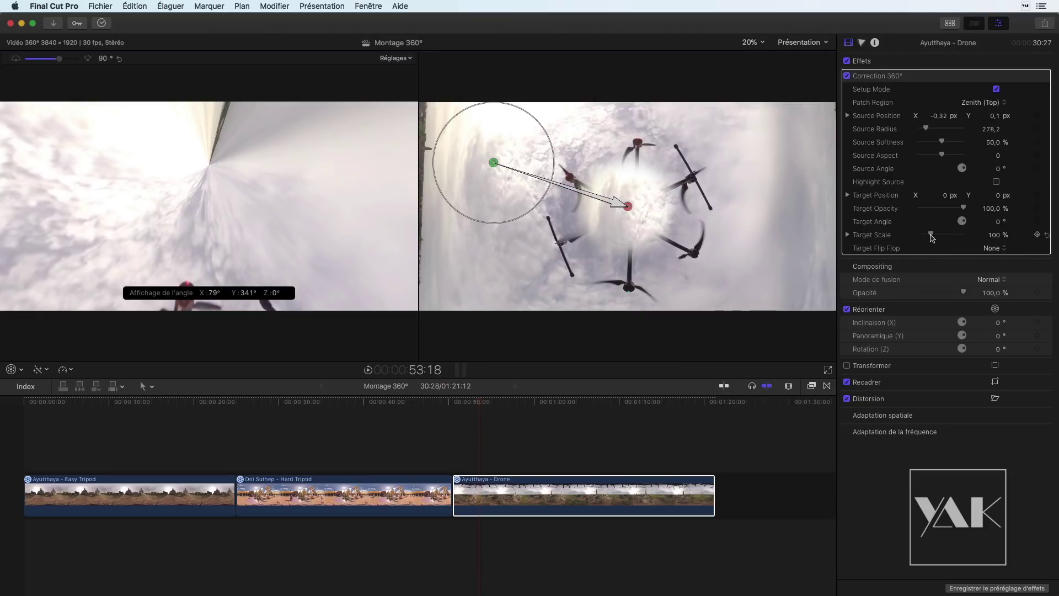
Set the sky patch's Target Scale to 243 % and Target Angle to -9,0 °, and turn off Setup Mode
{"action": "left_click_drag", "start_coordinate": [932, 236], "coordinate": [949, 237]}
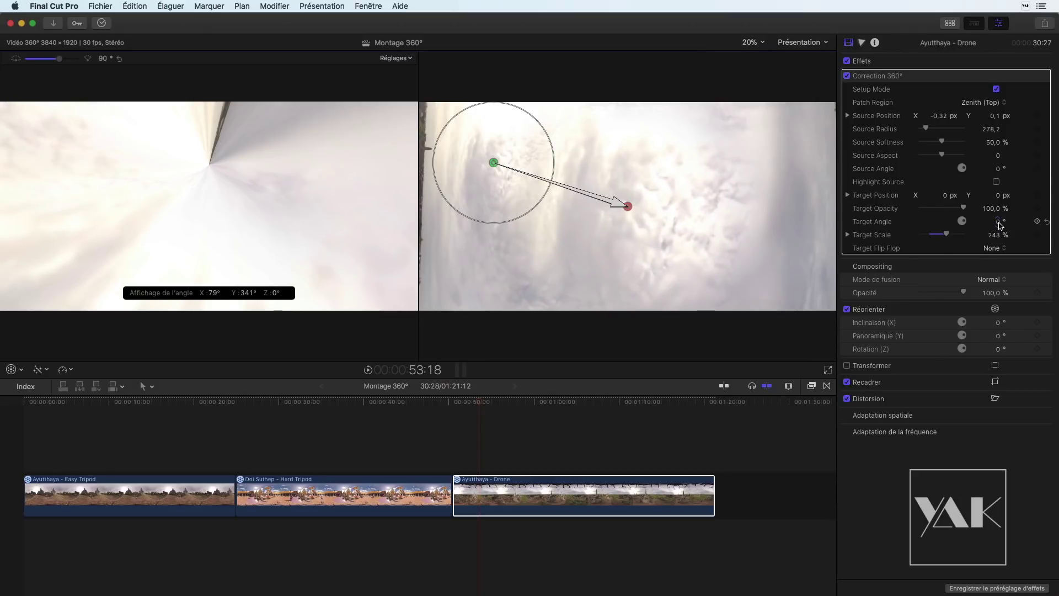
{"action": "mouse_move", "coordinate": [1000, 223]}
{"action": "left_mouse_down"}
{"action": "mouse_move", "coordinate": [1051, 223]}
{"action": "mouse_move", "coordinate": [1000, 225]}
{"action": "left_mouse_up"}
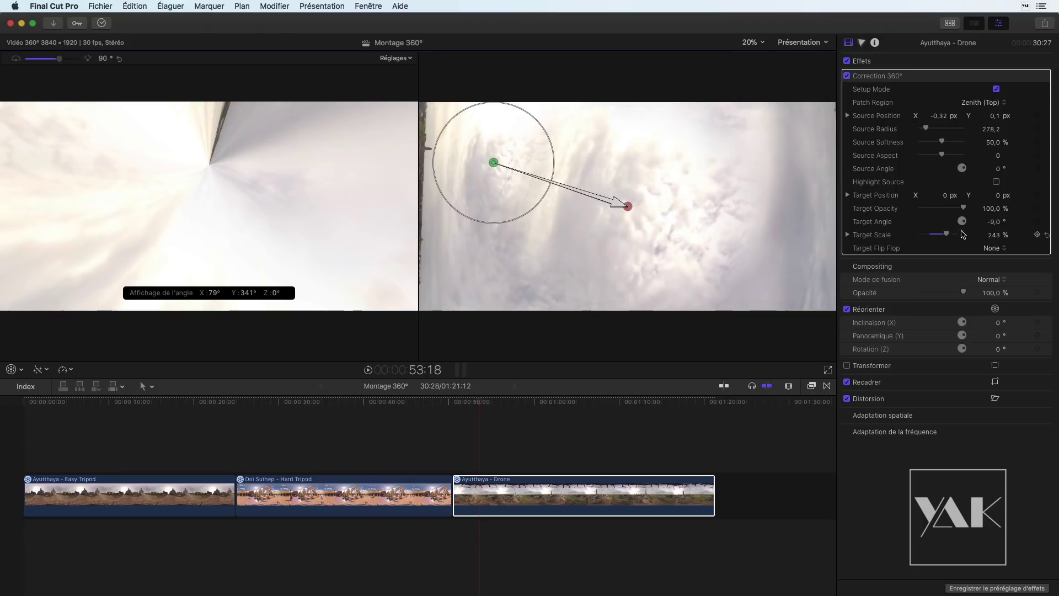
{"action": "left_click", "coordinate": [996, 89]}
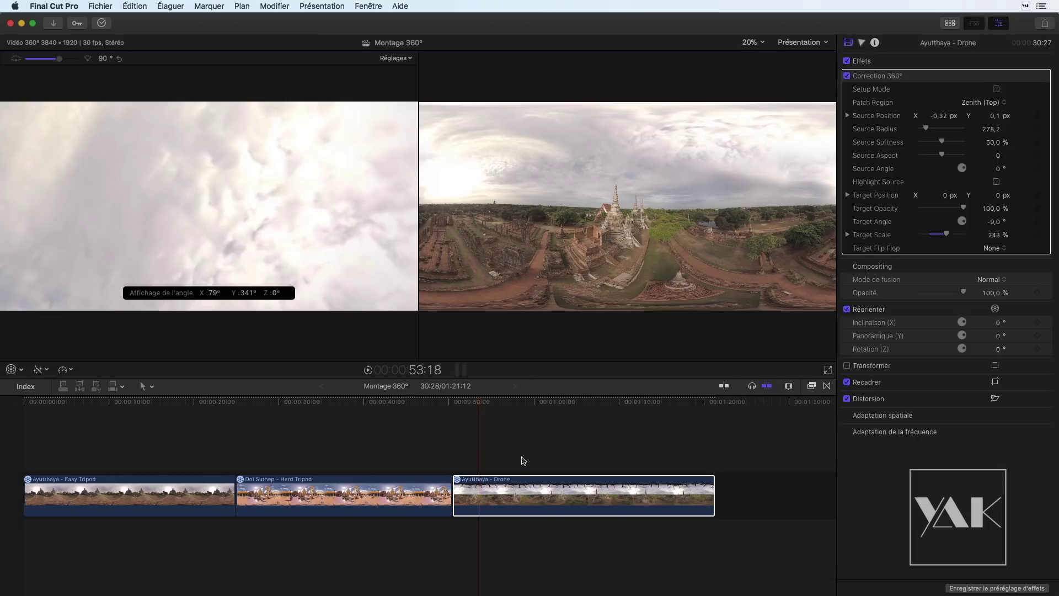
Play the drone clip to 1:03:12 and highlight the source area to examine the patched sky near the temple spires
{"action": "key", "text": "space"}
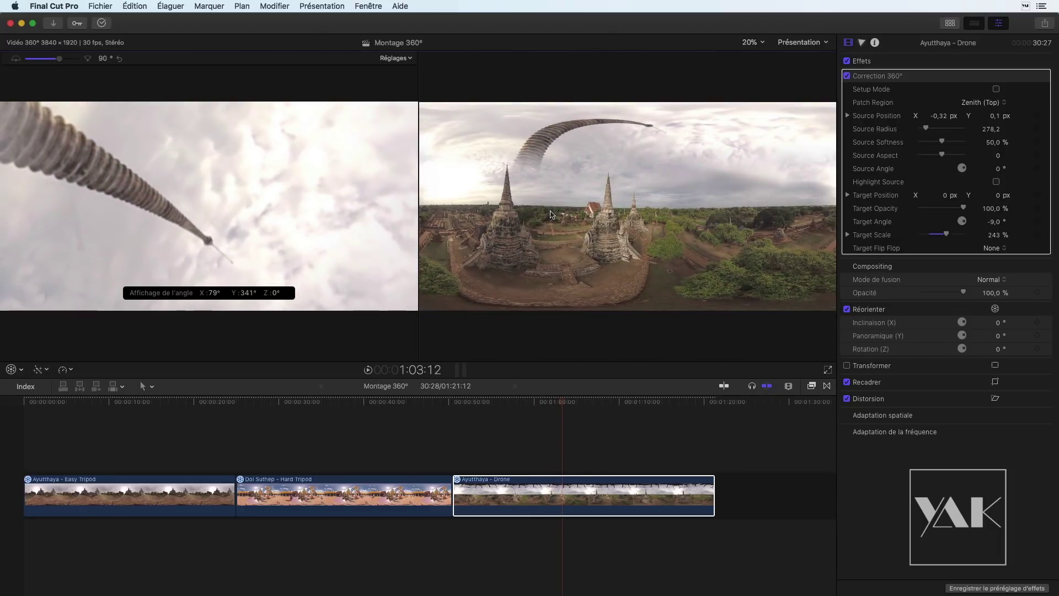
{"action": "left_click", "coordinate": [997, 182]}
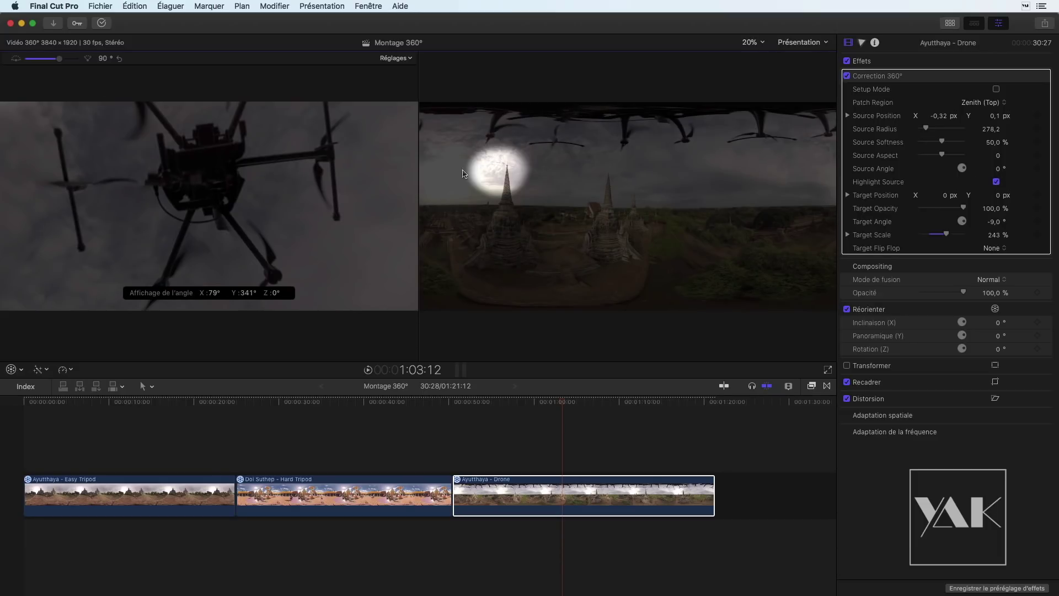
Turn off Highlight Source, then use Setup Mode at 52:22 to move the sky patch's source to about X 0,34, Y -0,09 with a 305,7 radius
{"action": "left_click_drag", "start_coordinate": [503, 407], "coordinate": [567, 400]}
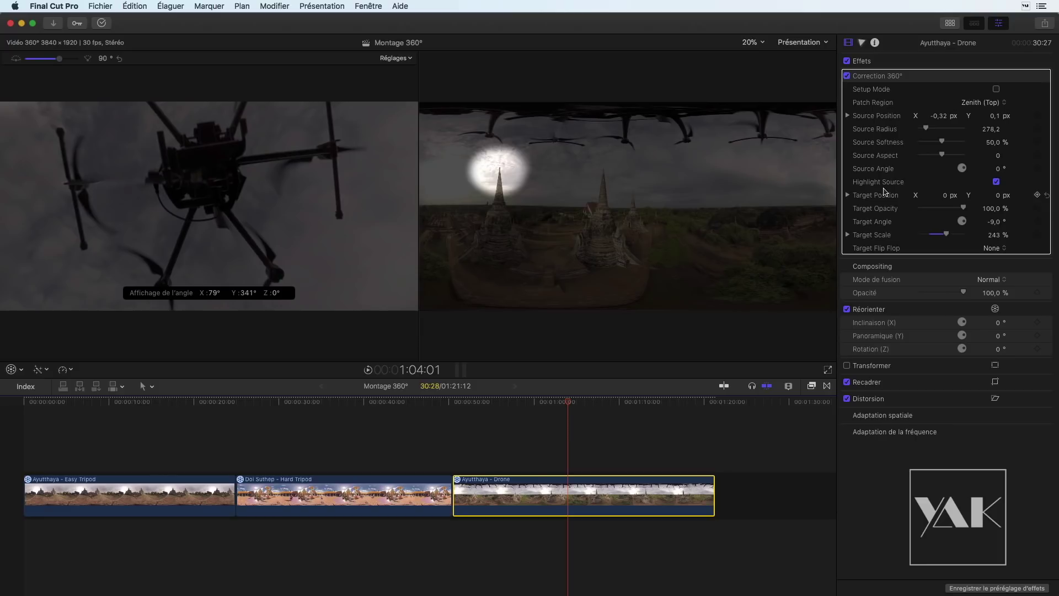
{"action": "left_click", "coordinate": [997, 181]}
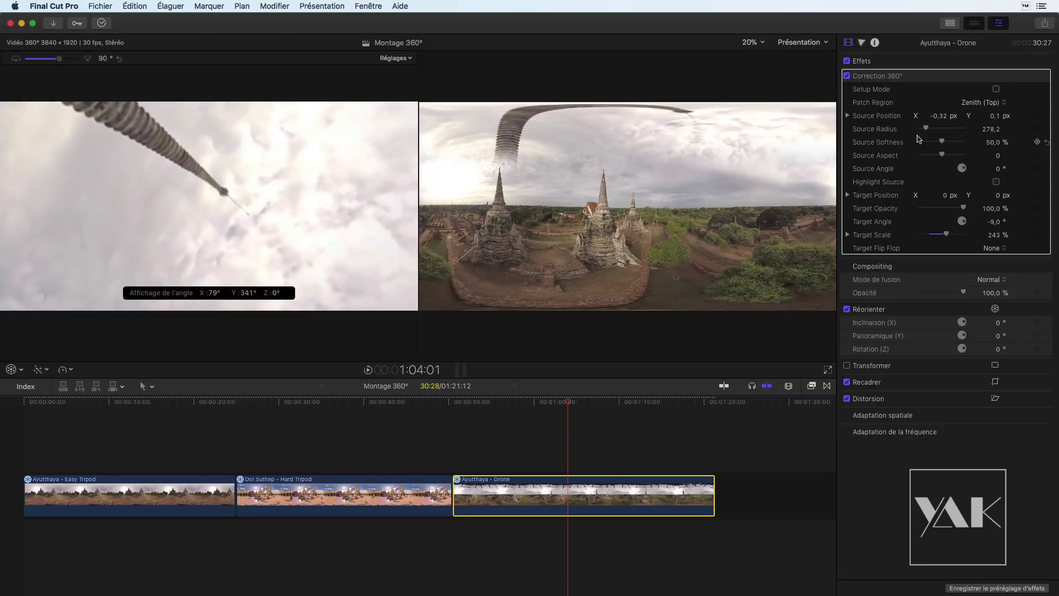
{"action": "left_click", "coordinate": [996, 89]}
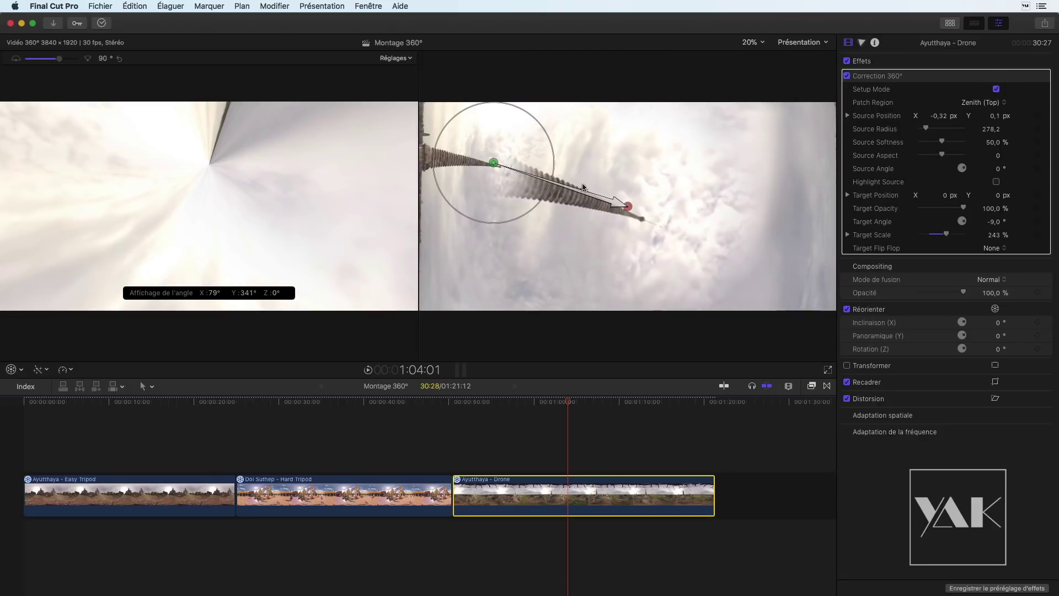
{"action": "left_click", "coordinate": [473, 403]}
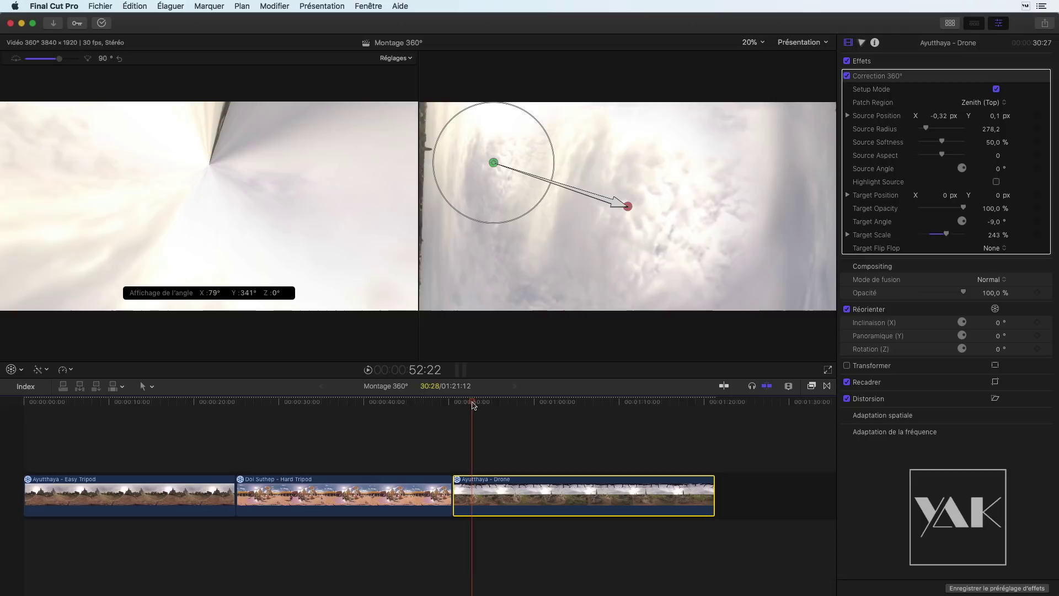
{"action": "left_click_drag", "start_coordinate": [493, 164], "coordinate": [779, 250]}
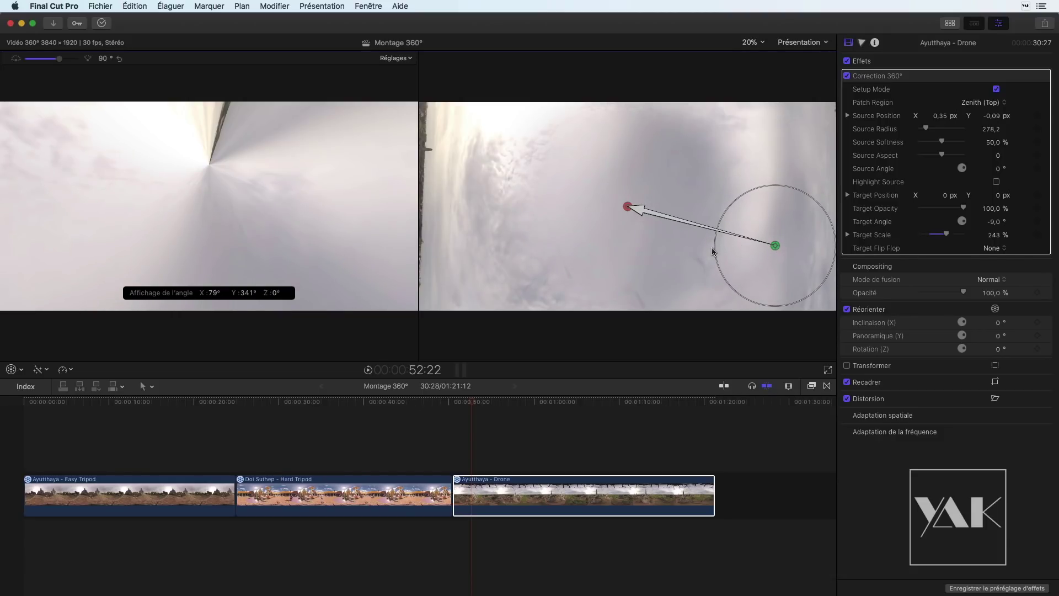
{"action": "left_click_drag", "start_coordinate": [715, 249], "coordinate": [709, 249]}
{"action": "left_click_drag", "start_coordinate": [776, 248], "coordinate": [771, 247]}
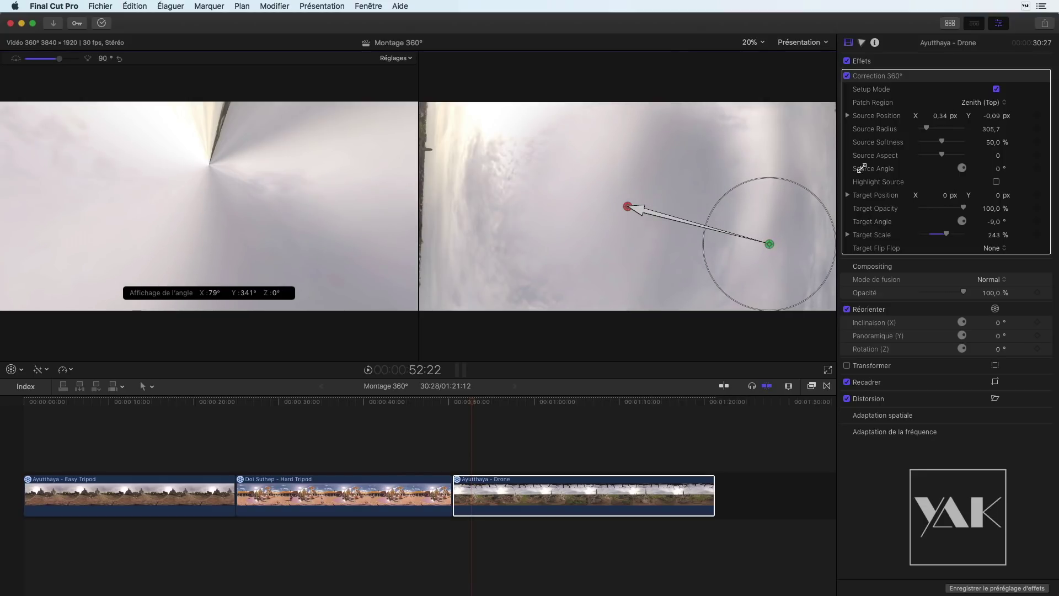
{"action": "left_click", "coordinate": [997, 90]}
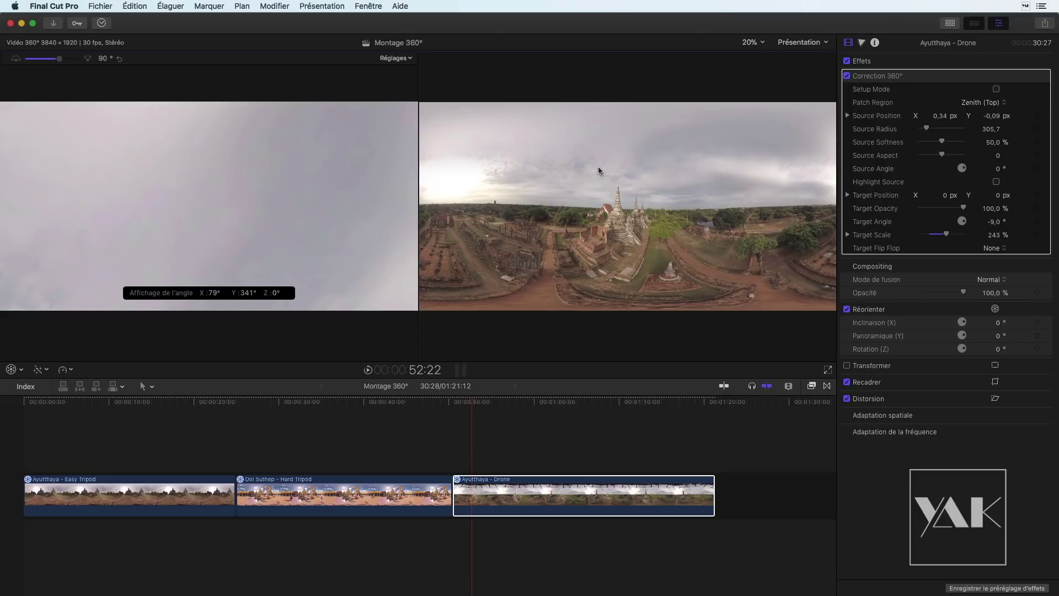
Highlight the new source area to check it against the temple spires up to 1:02:18, then play the patched clip to 1:09:21
{"action": "left_click", "coordinate": [997, 182]}
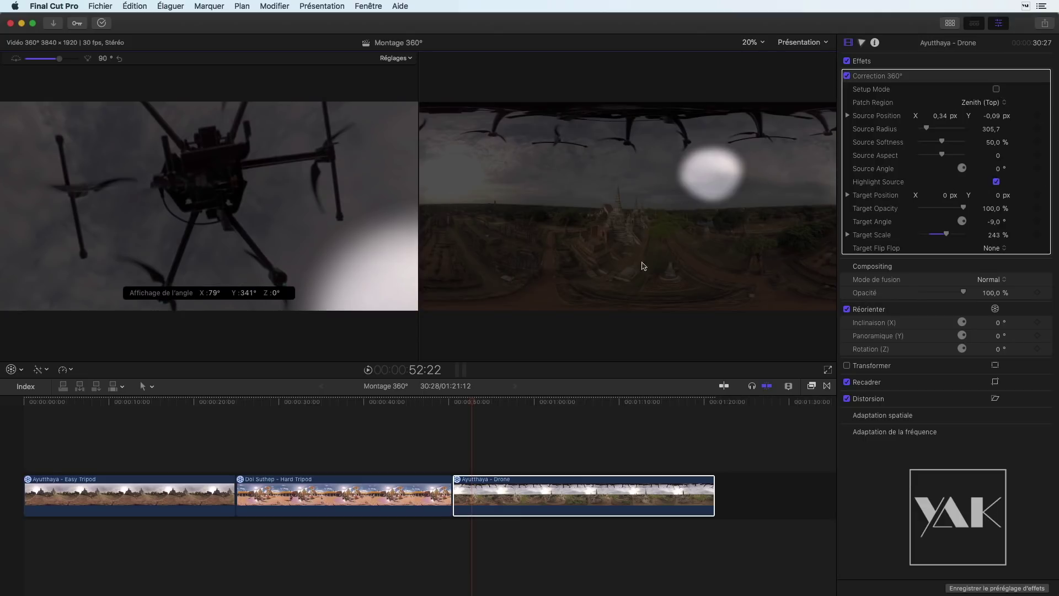
{"action": "left_click_drag", "start_coordinate": [475, 405], "coordinate": [555, 397]}
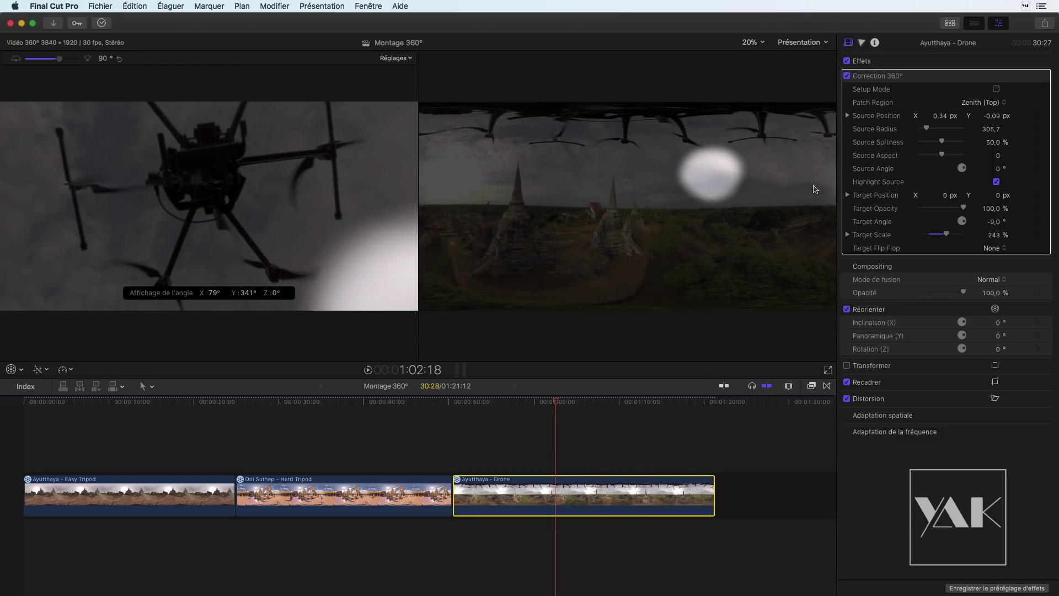
{"action": "left_click", "coordinate": [996, 181]}
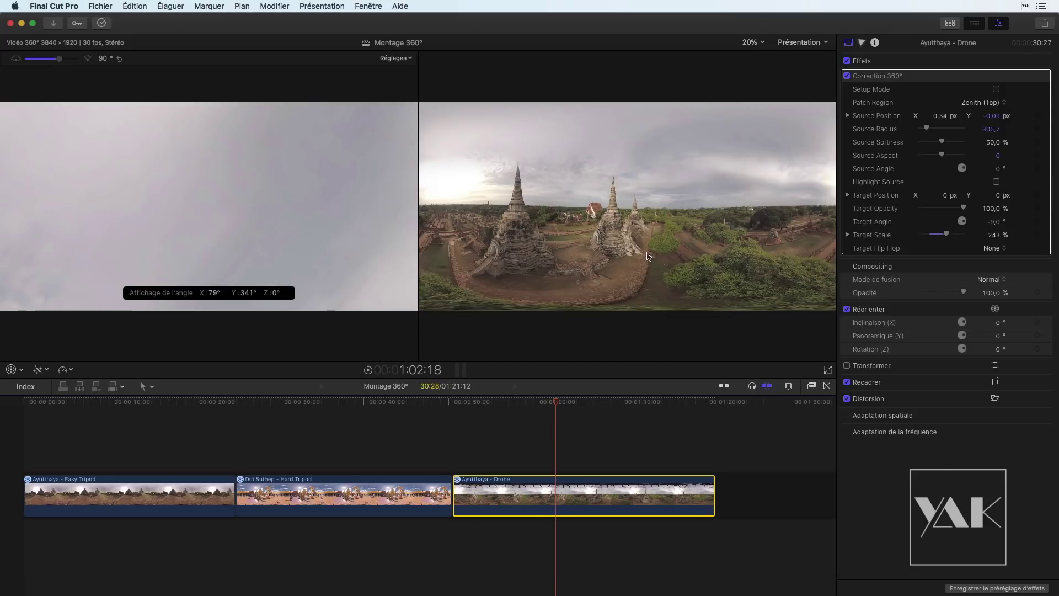
{"action": "key", "text": "space"}
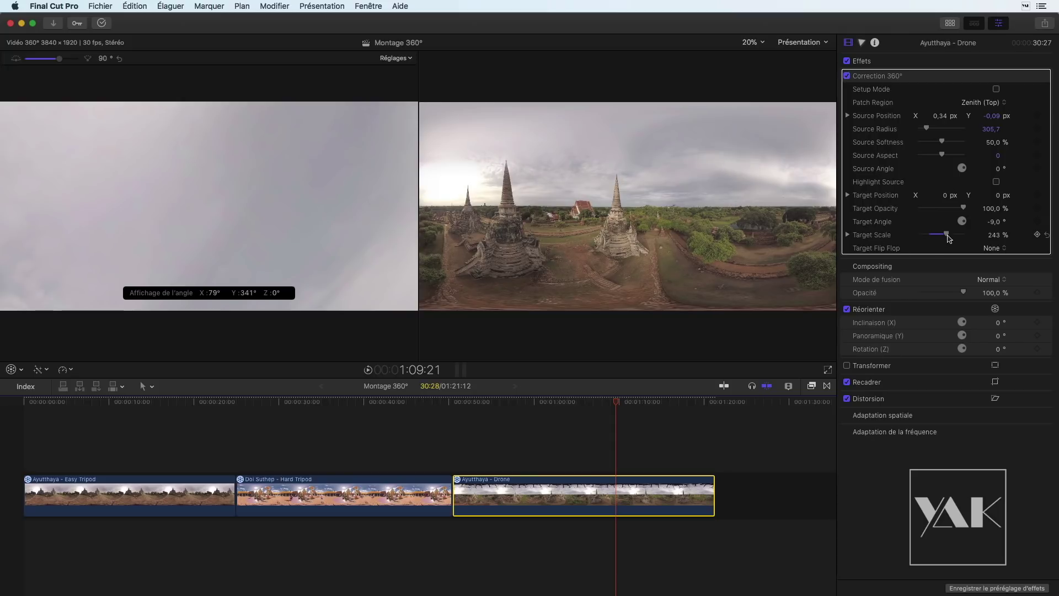
Set the sky patch's Target Scale to 217 % and review the temples in the 360° view at 1:04:24
{"action": "left_click_drag", "start_coordinate": [948, 238], "coordinate": [946, 238]}
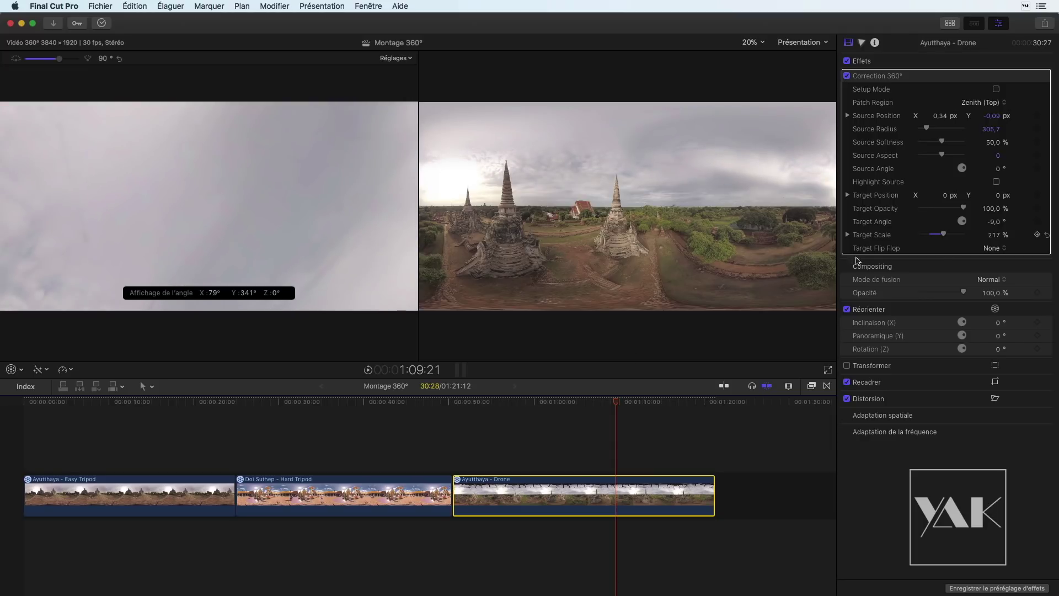
{"action": "left_click_drag", "start_coordinate": [617, 405], "coordinate": [575, 410]}
{"action": "left_click_drag", "start_coordinate": [265, 236], "coordinate": [283, 188]}
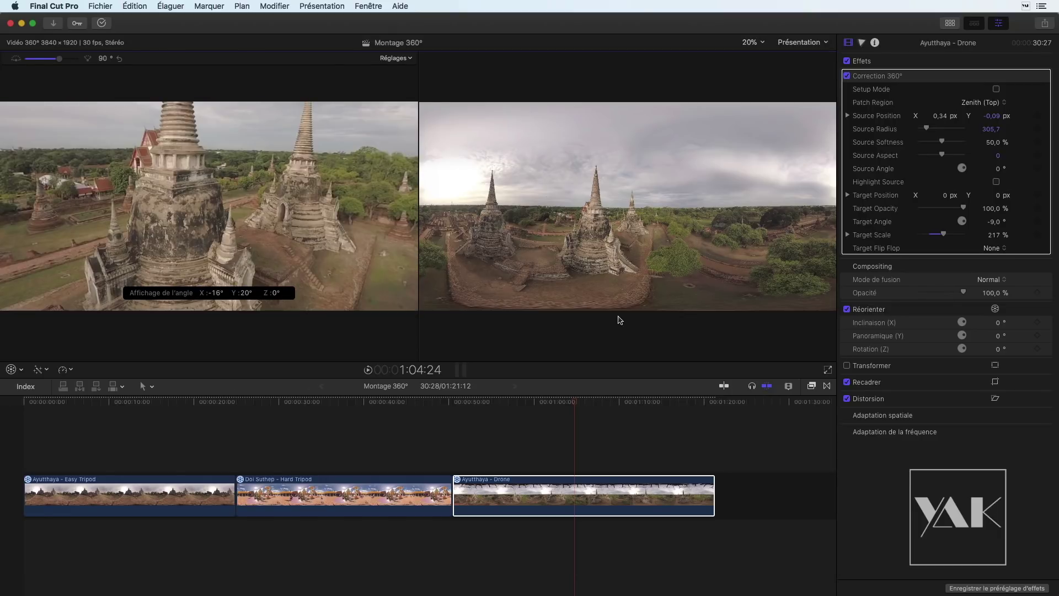
Examine the 360° category of installed video effects, including its glow, blur and sharpness groups, and look around the patched drone scene
{"action": "left_click", "coordinate": [812, 386]}
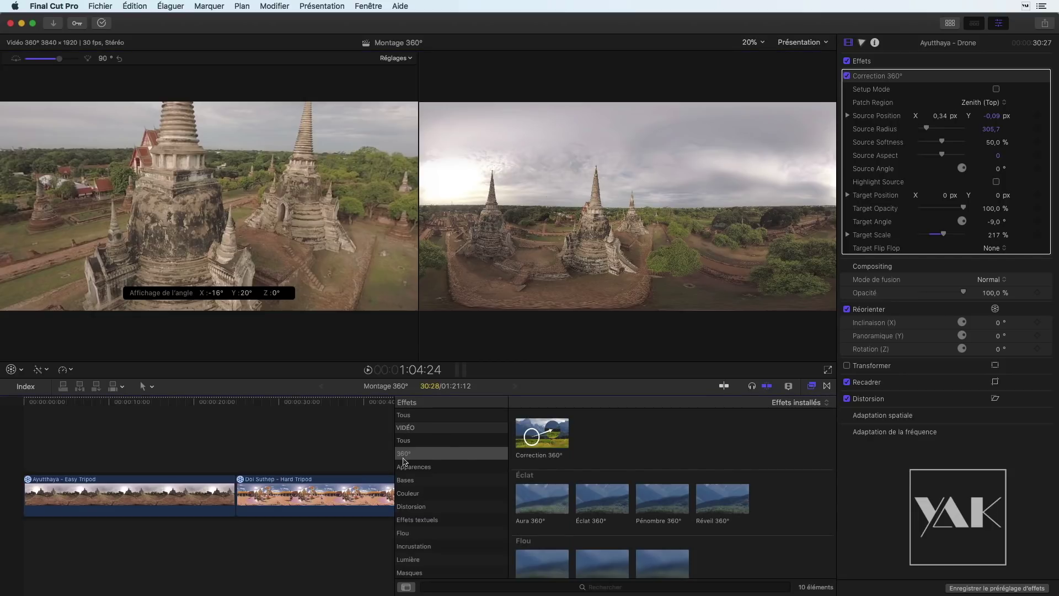
{"action": "scroll", "coordinate": [597, 531], "scroll_direction": "down", "scroll_amount": 3}
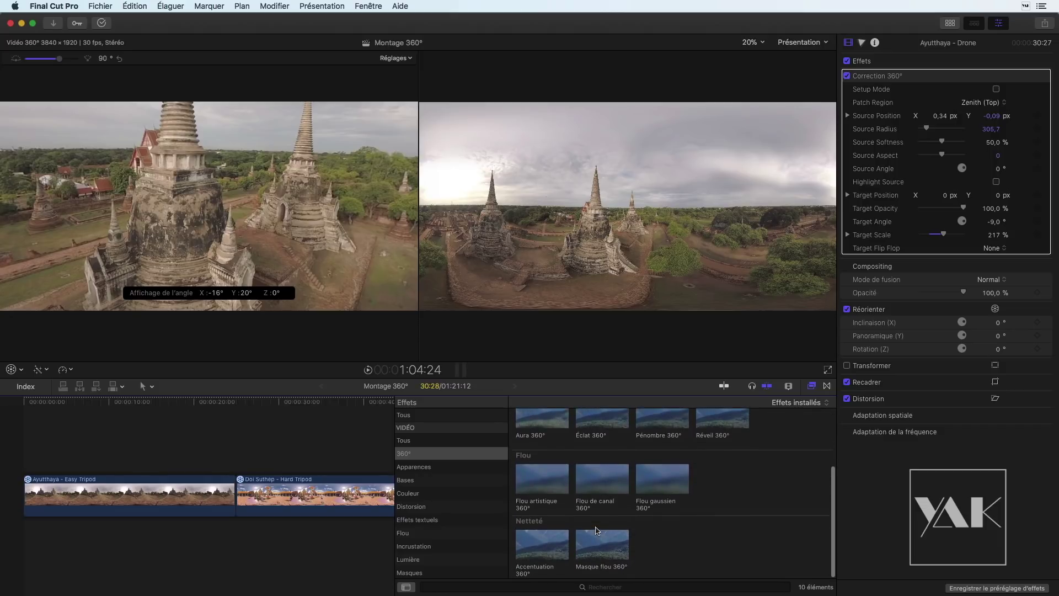
{"action": "left_click", "coordinate": [811, 386]}
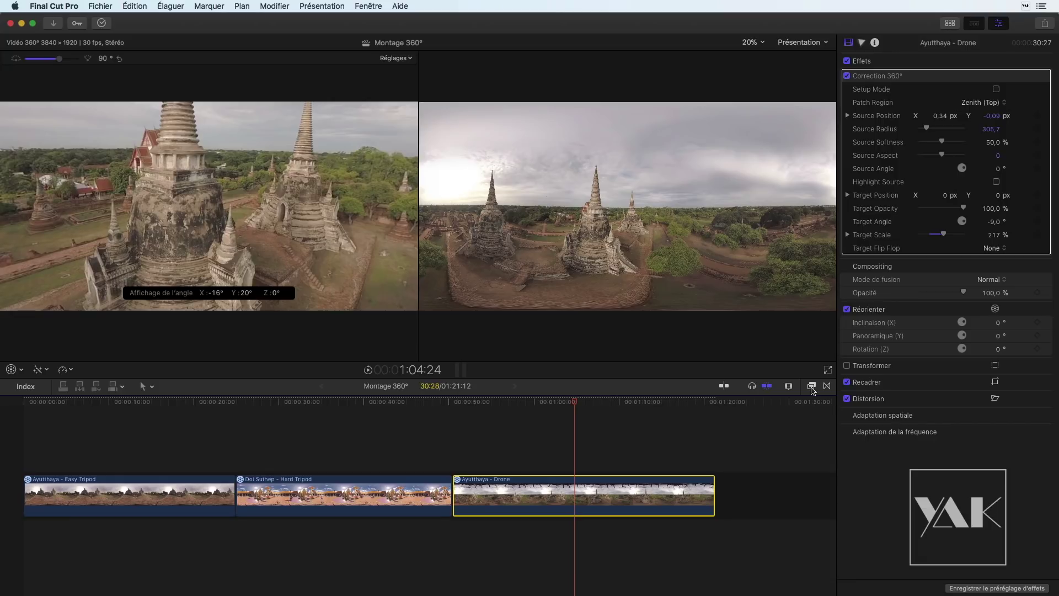
{"action": "left_click_drag", "start_coordinate": [219, 169], "coordinate": [193, 174]}
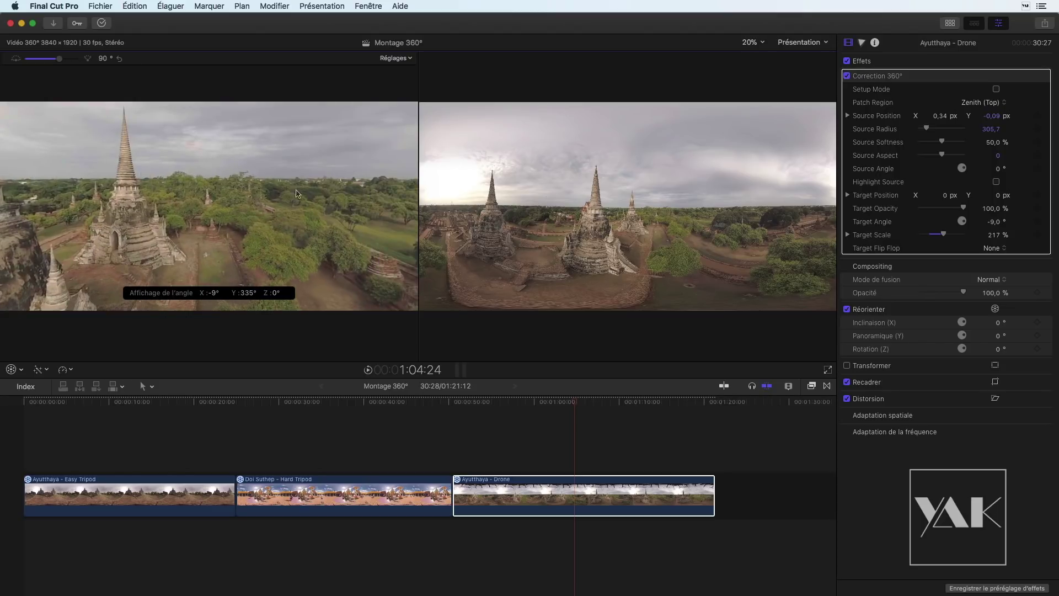